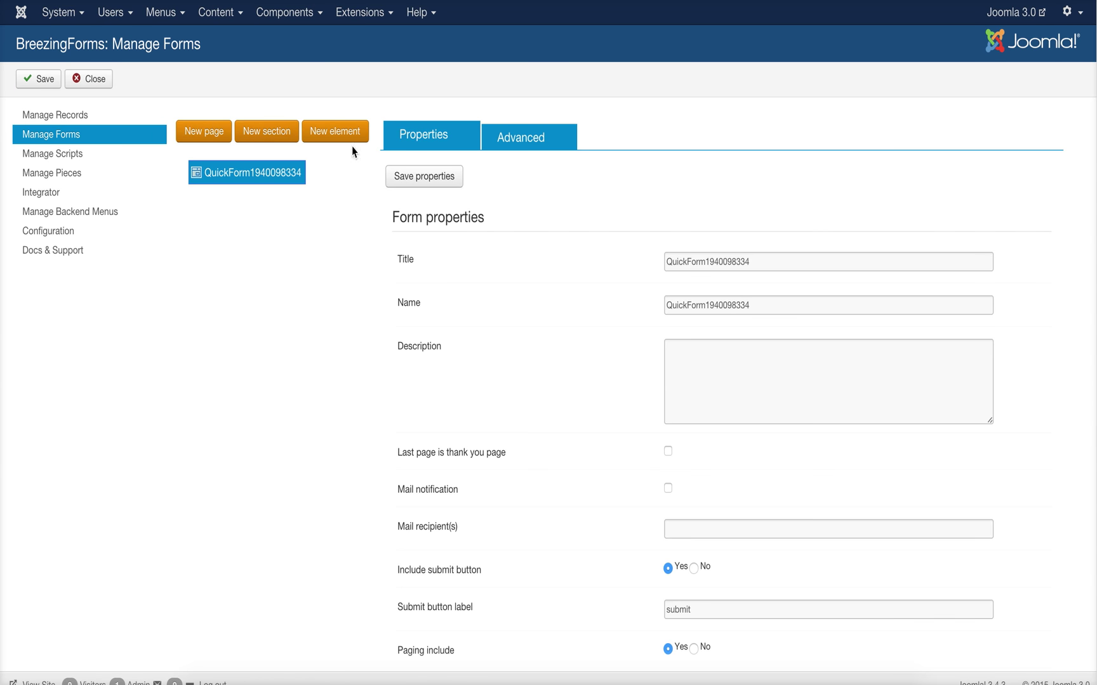
- Rename the form to 'Telegram Setup' with name 'telegram2' and save its properties
{"action": "double_click", "coordinate": [713, 262]}
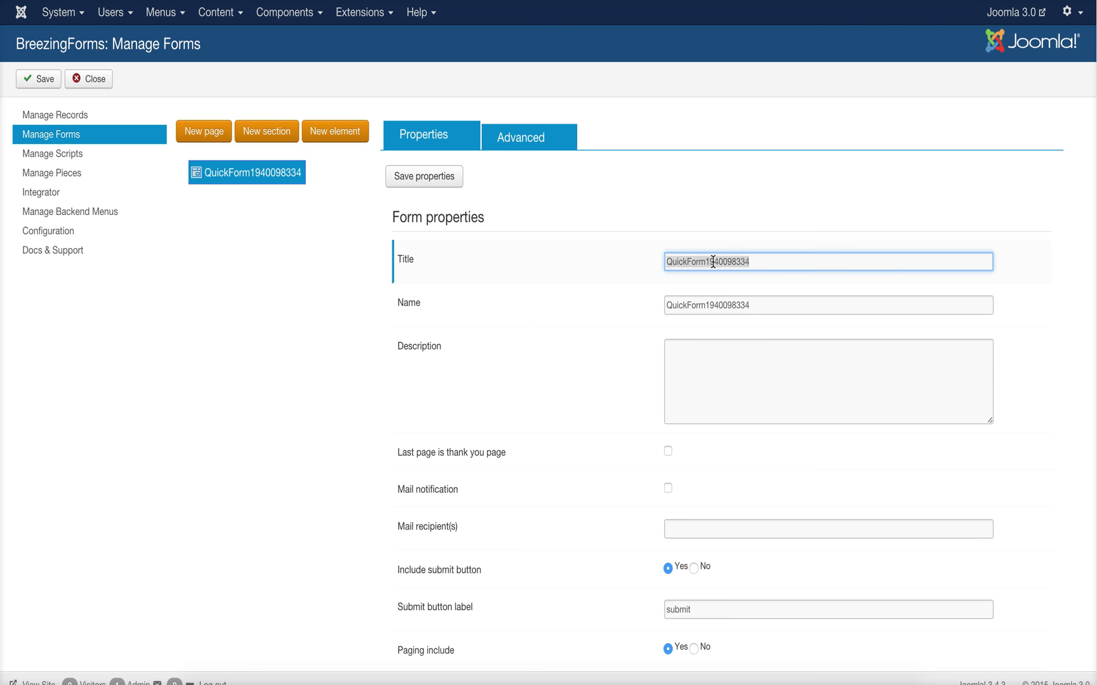
{"action": "type", "text": "Telegram Setup"}
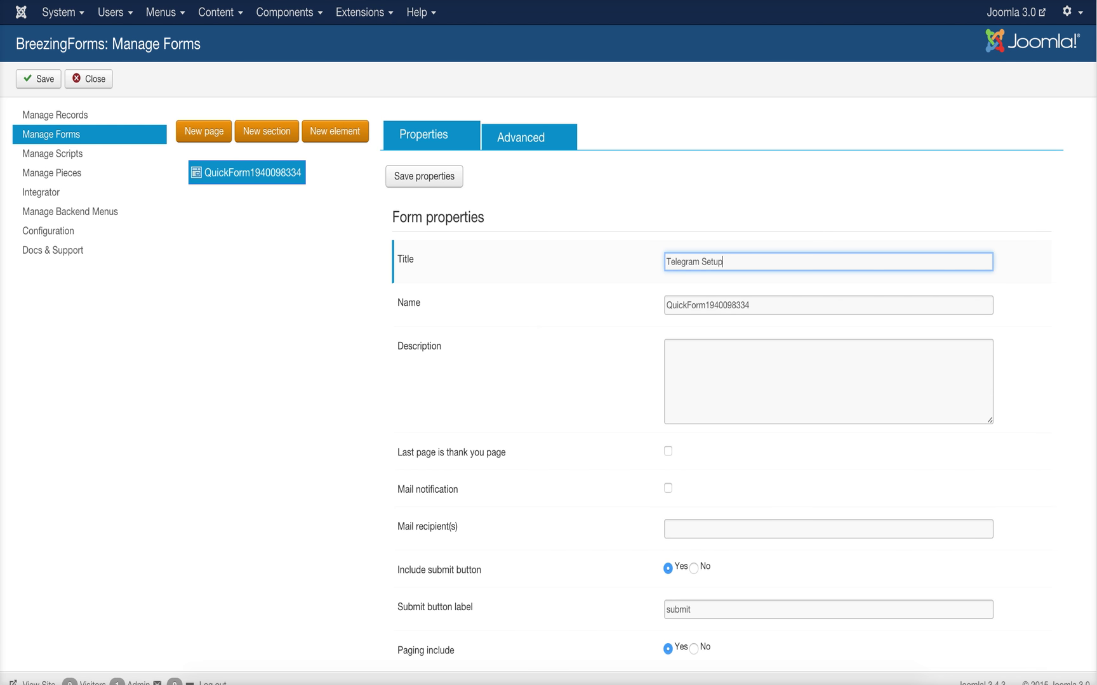
{"action": "key", "text": "Tab"}
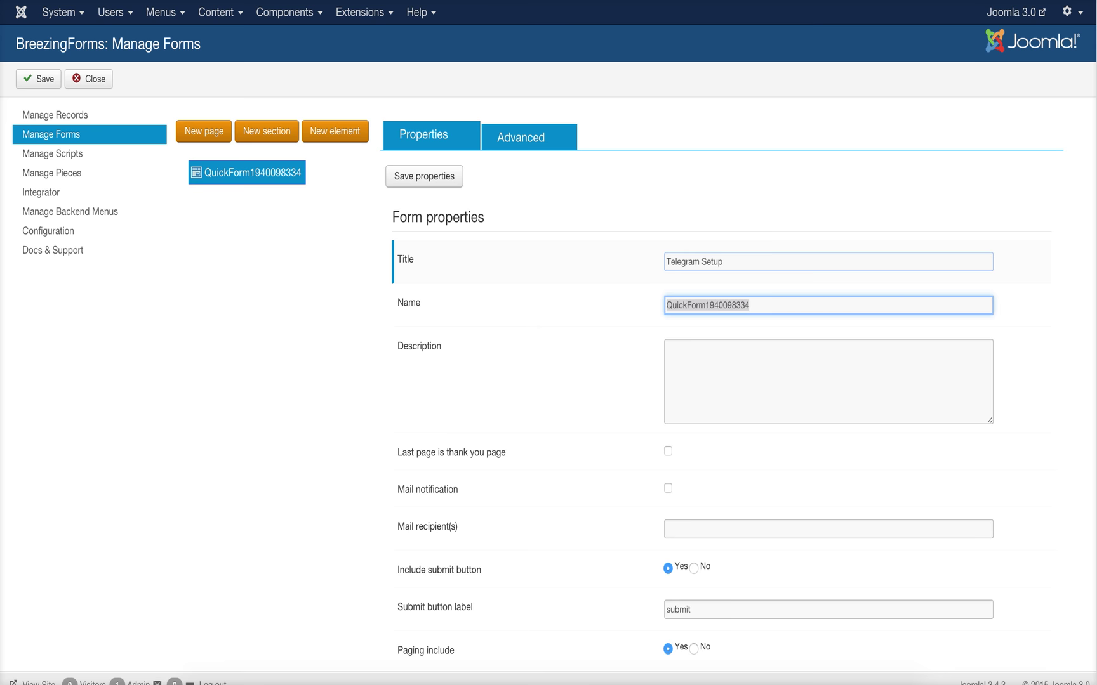
{"action": "type", "text": "telegram2"}
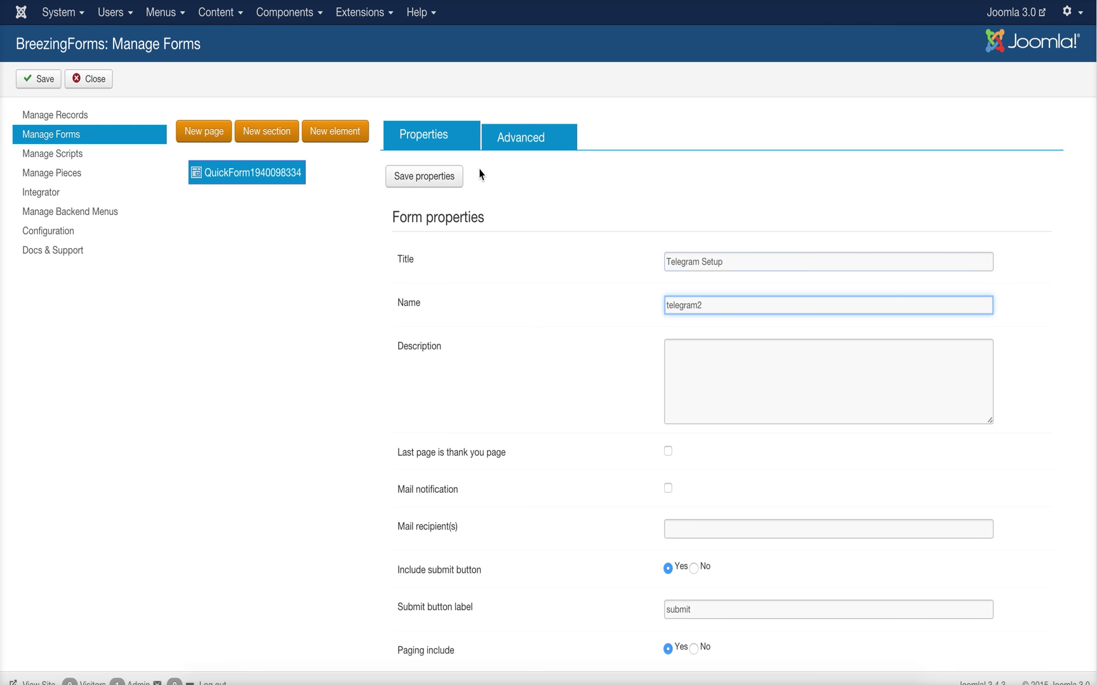
{"action": "left_click", "coordinate": [418, 176]}
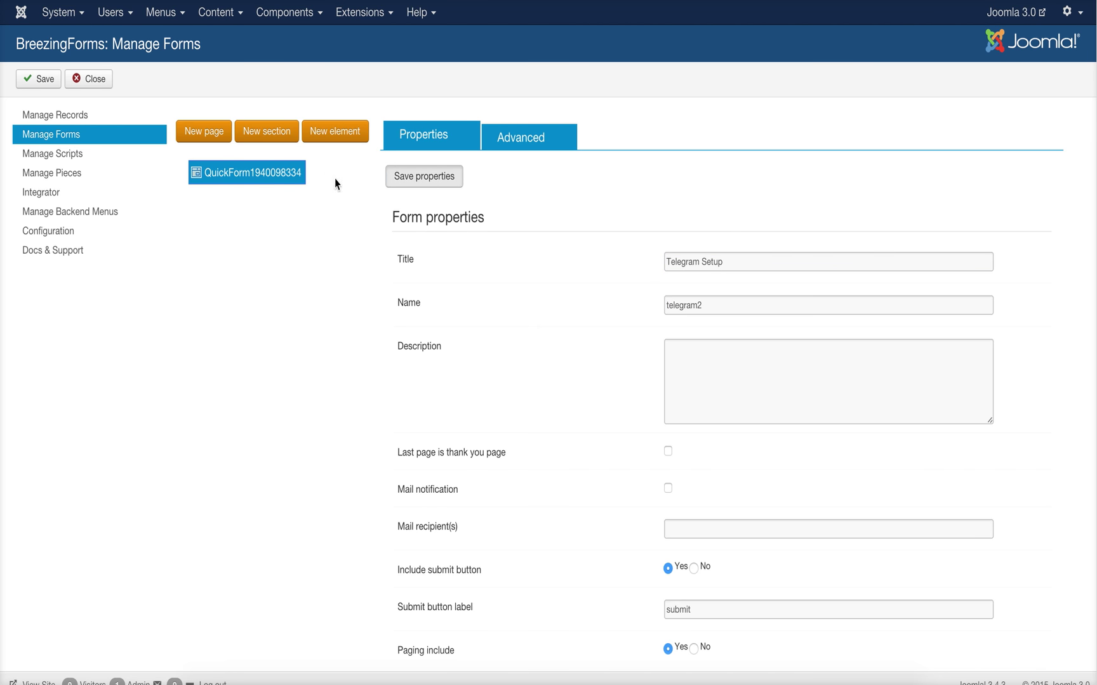
- Add Page 1 with a text element labelled 'Message' and named message
{"action": "left_click", "coordinate": [202, 134]}
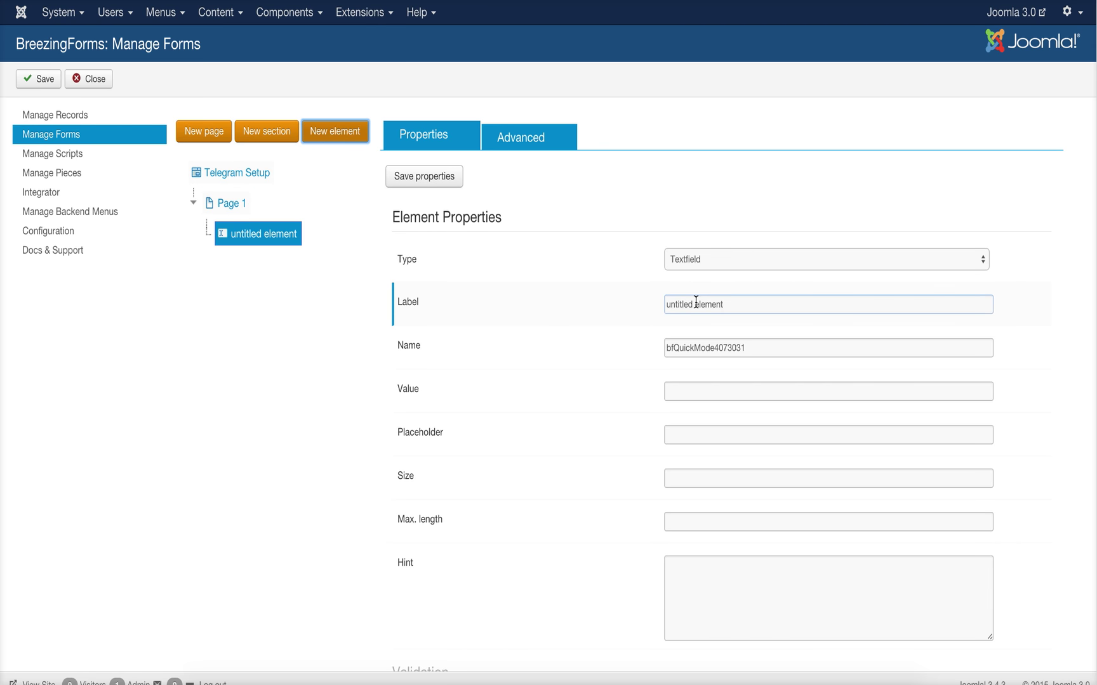
{"action": "left_click", "coordinate": [696, 302]}
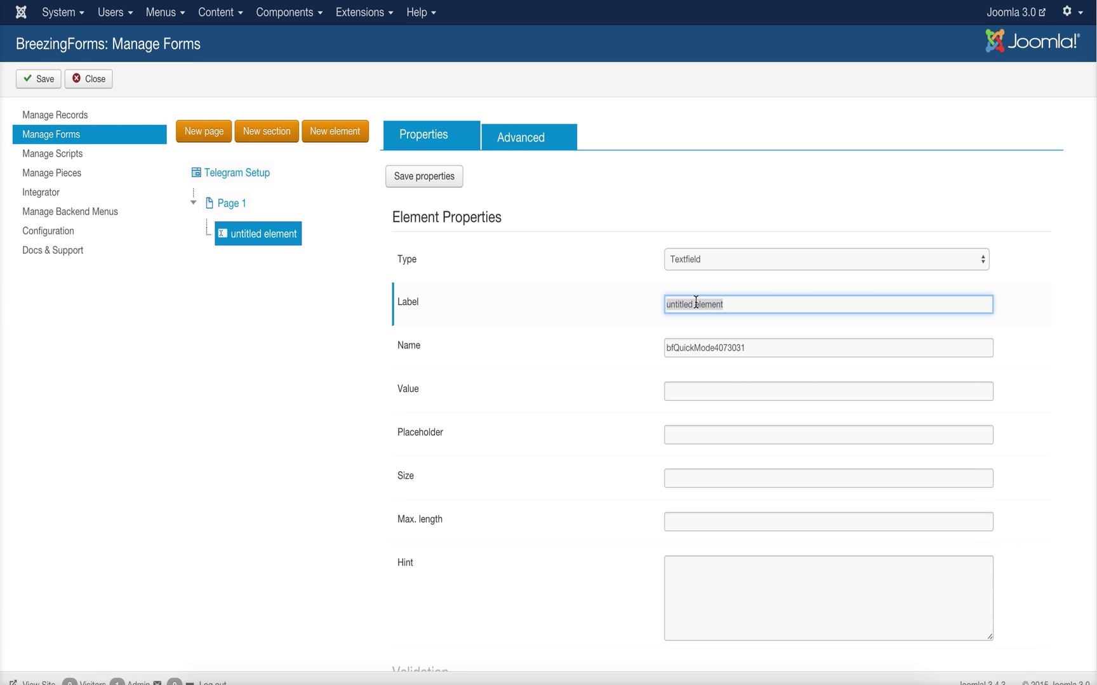
{"action": "type", "text": "Message"}
{"action": "key", "text": "Tab"}
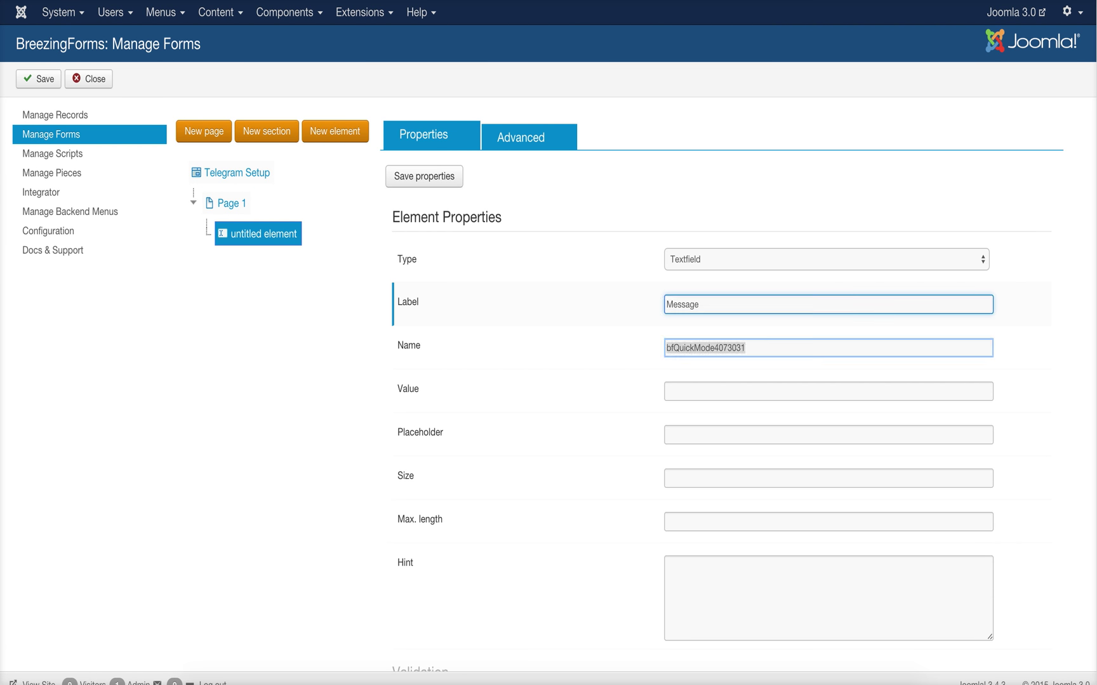
{"action": "type", "text": "message"}
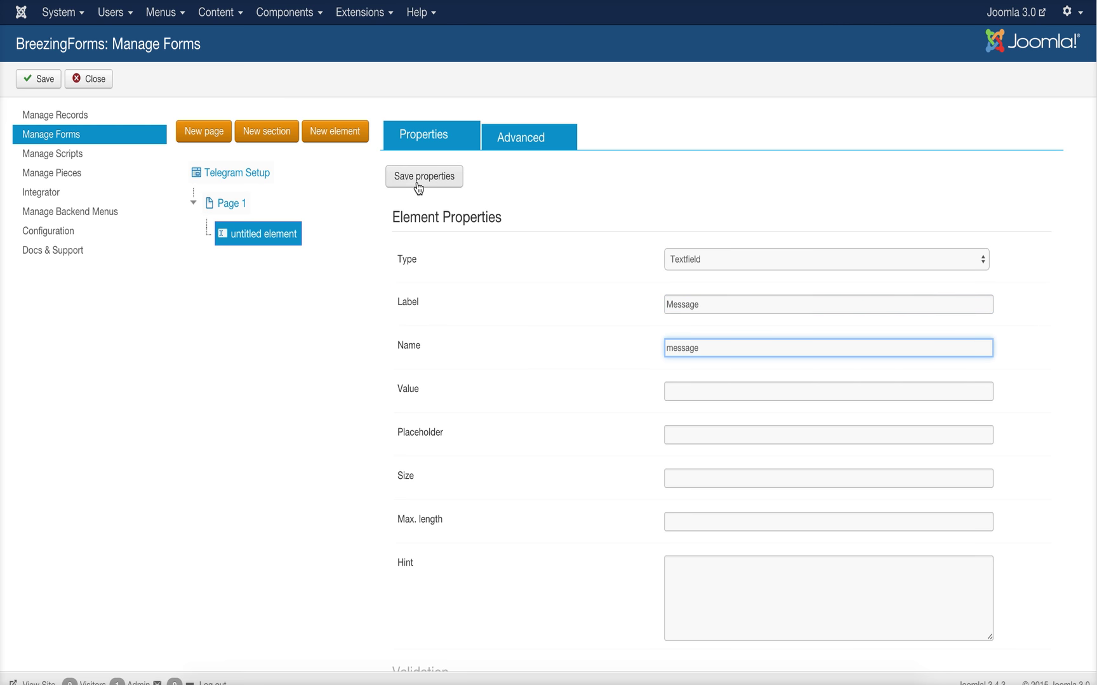
{"action": "key", "text": "Return"}
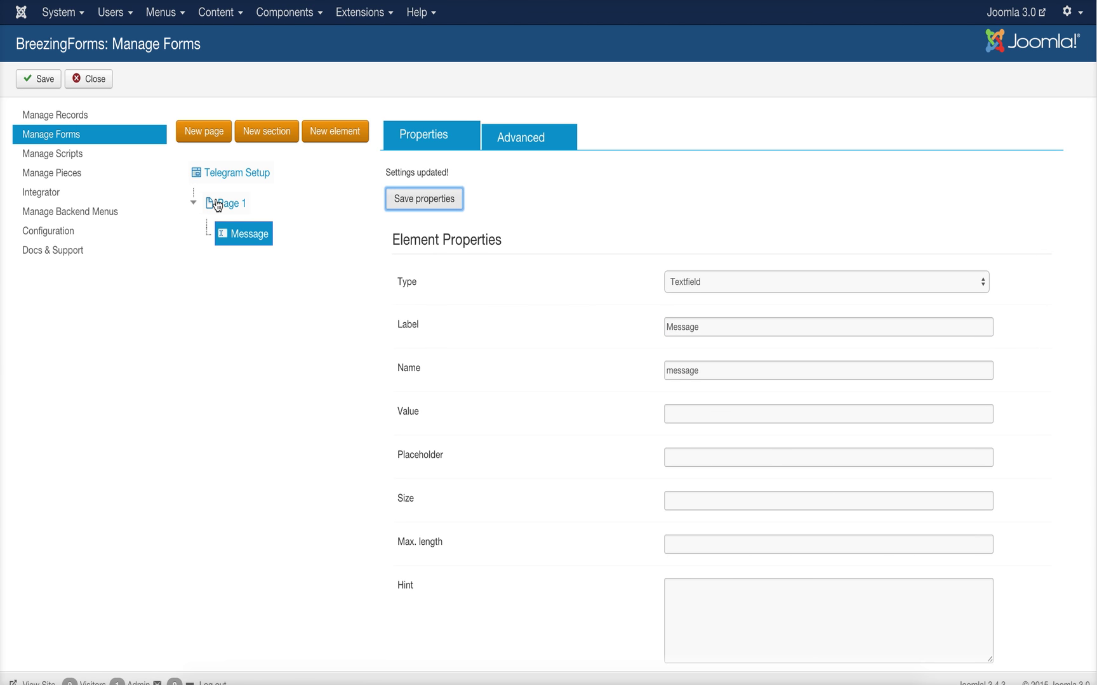
- Add a File upload element to Page 1 with HTML5 and Flash upload enabled
{"action": "left_click", "coordinate": [245, 206]}
{"action": "left_click", "coordinate": [335, 132]}
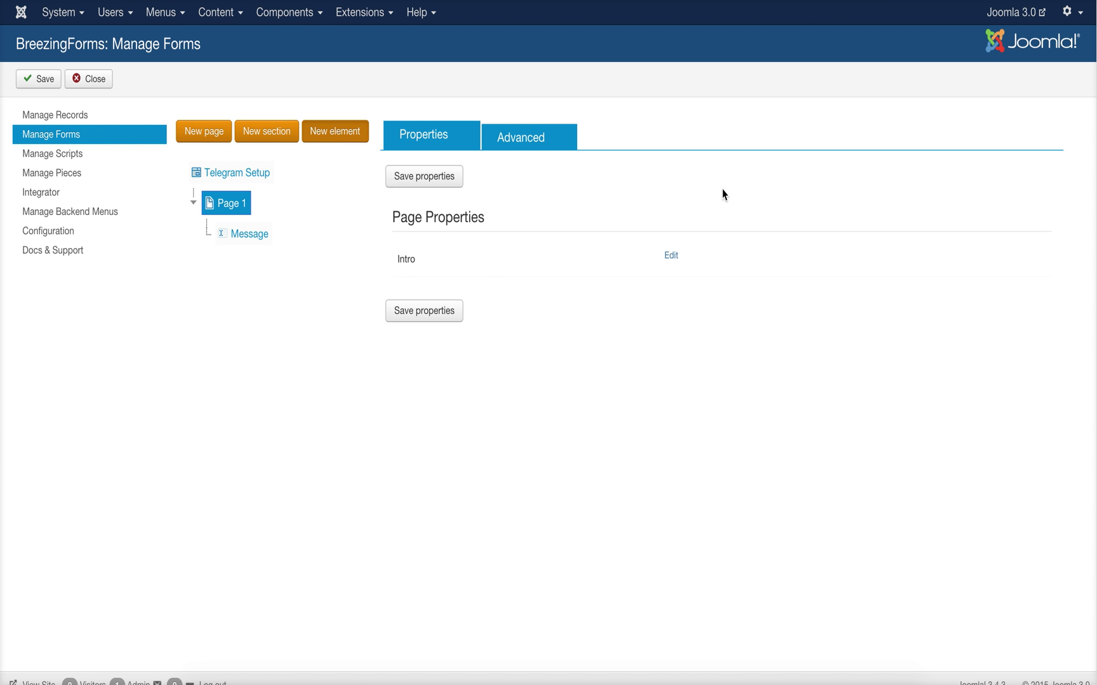
{"action": "left_click", "coordinate": [723, 267]}
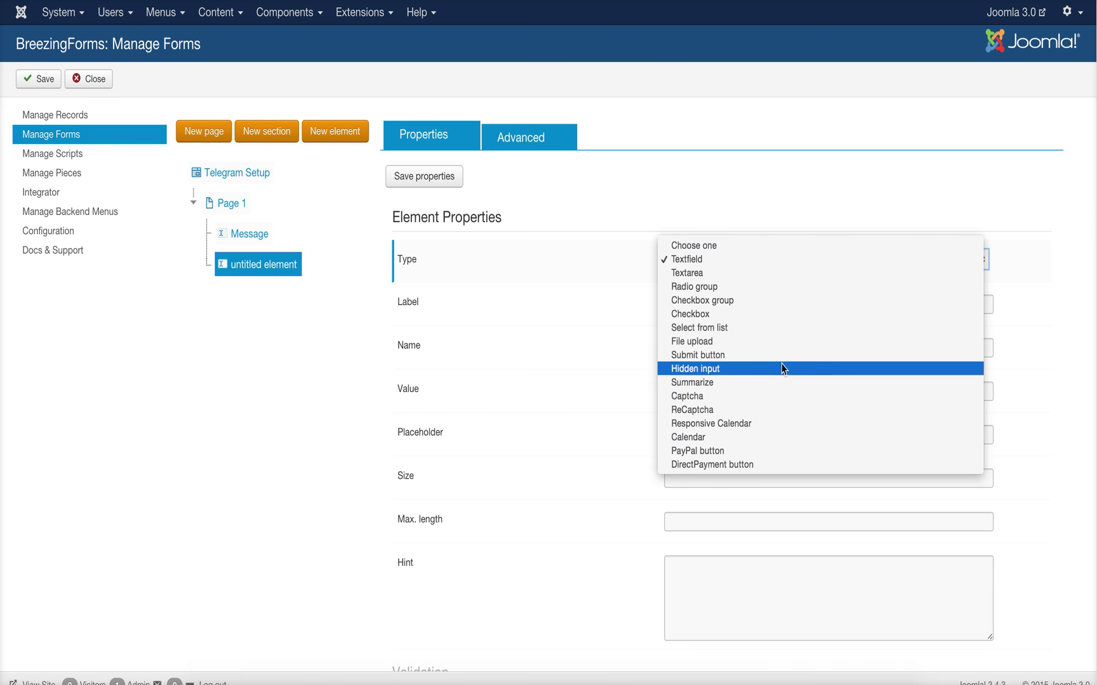
{"action": "left_click", "coordinate": [738, 348]}
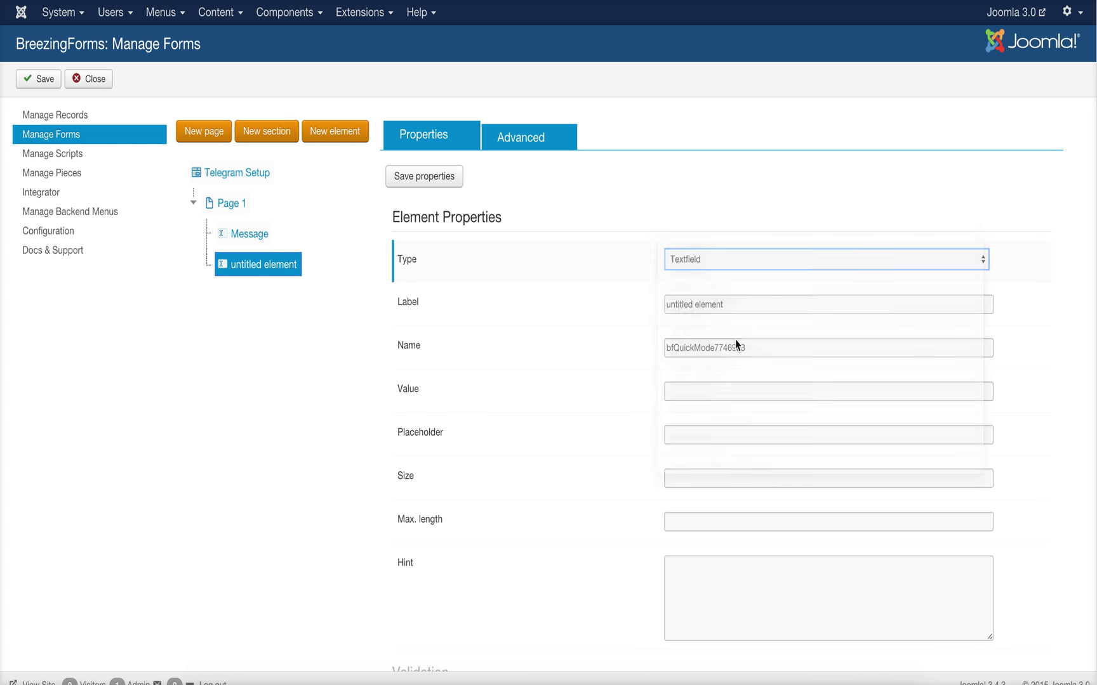
{"action": "left_click", "coordinate": [526, 138]}
{"action": "left_click", "coordinate": [667, 258]}
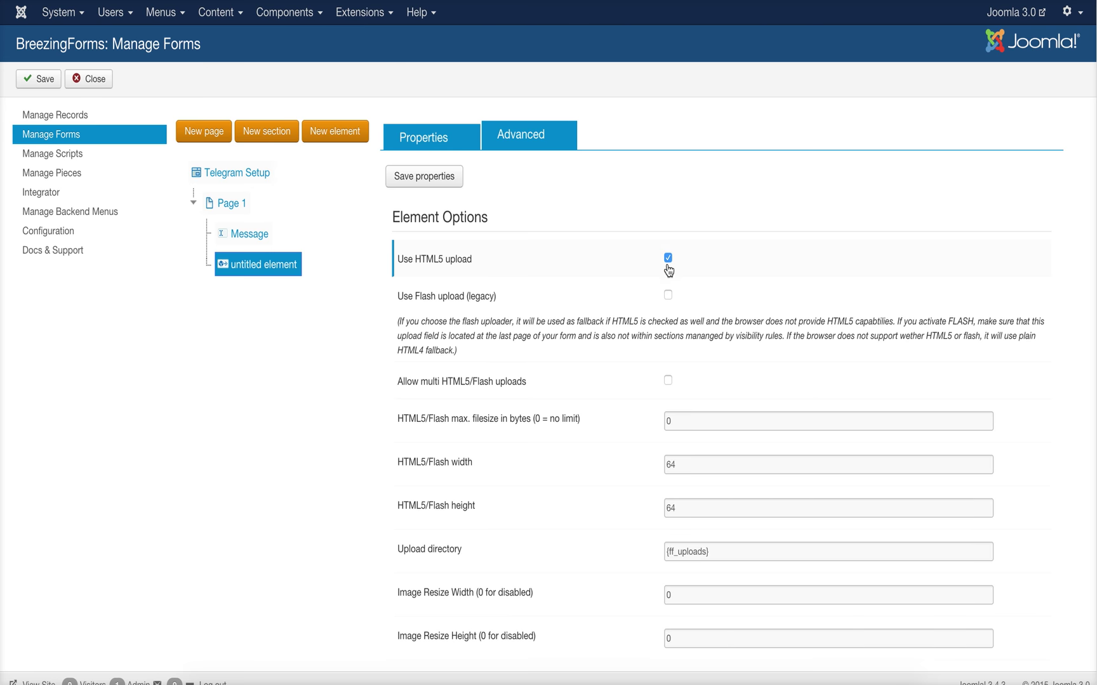
{"action": "left_click", "coordinate": [669, 297]}
{"action": "left_click", "coordinate": [439, 177]}
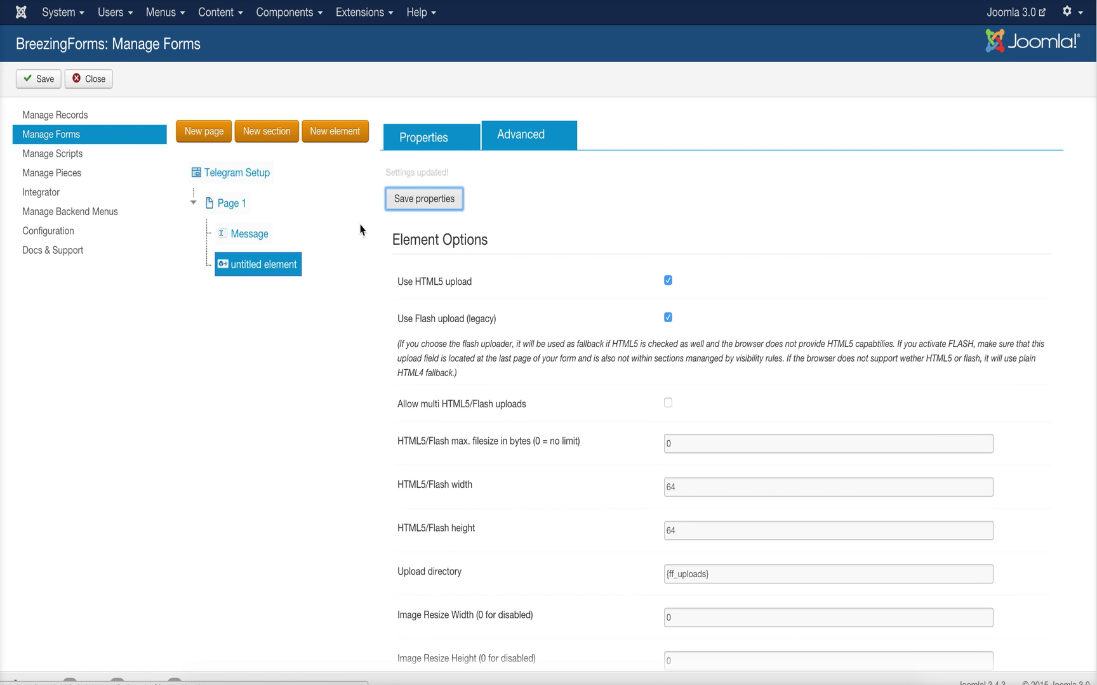
- Label the upload field 'Pick up a file', name it file, and save the form
{"action": "left_click", "coordinate": [434, 139]}
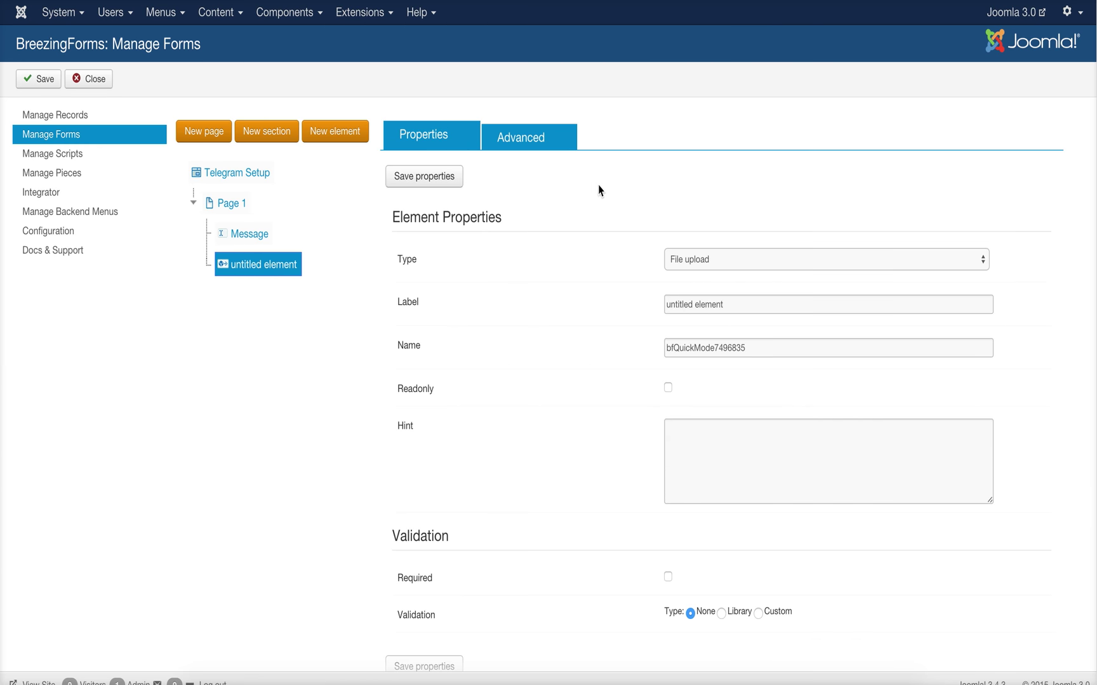
{"action": "triple_click", "coordinate": [723, 304]}
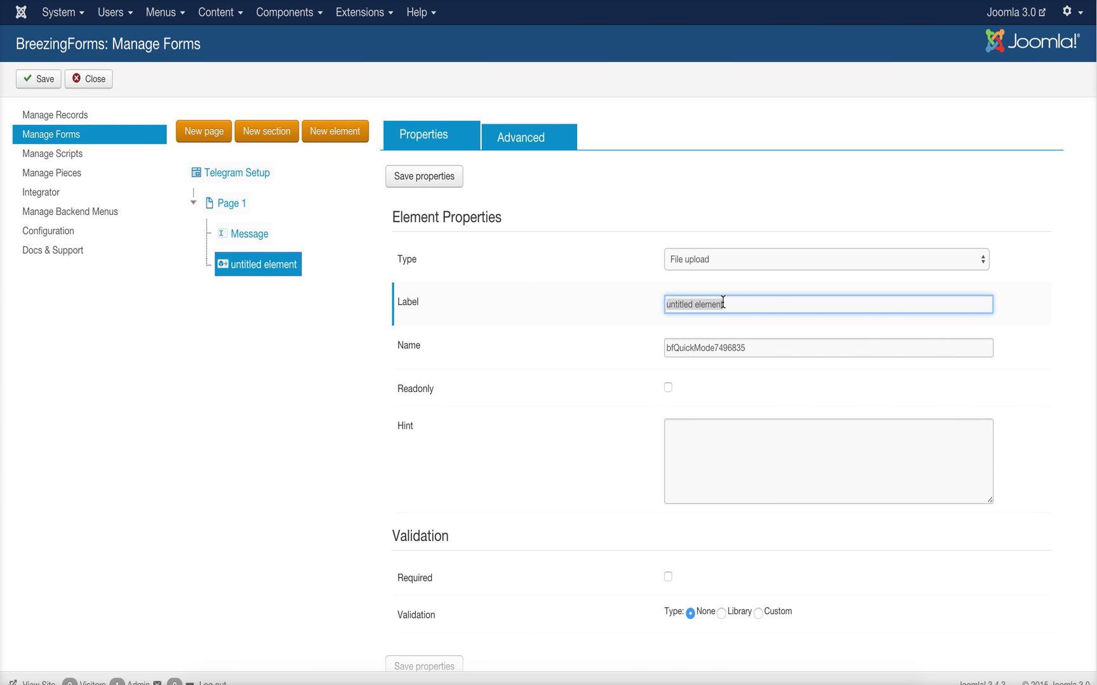
{"action": "type", "text": "Pick up a file"}
{"action": "key", "text": "Tab"}
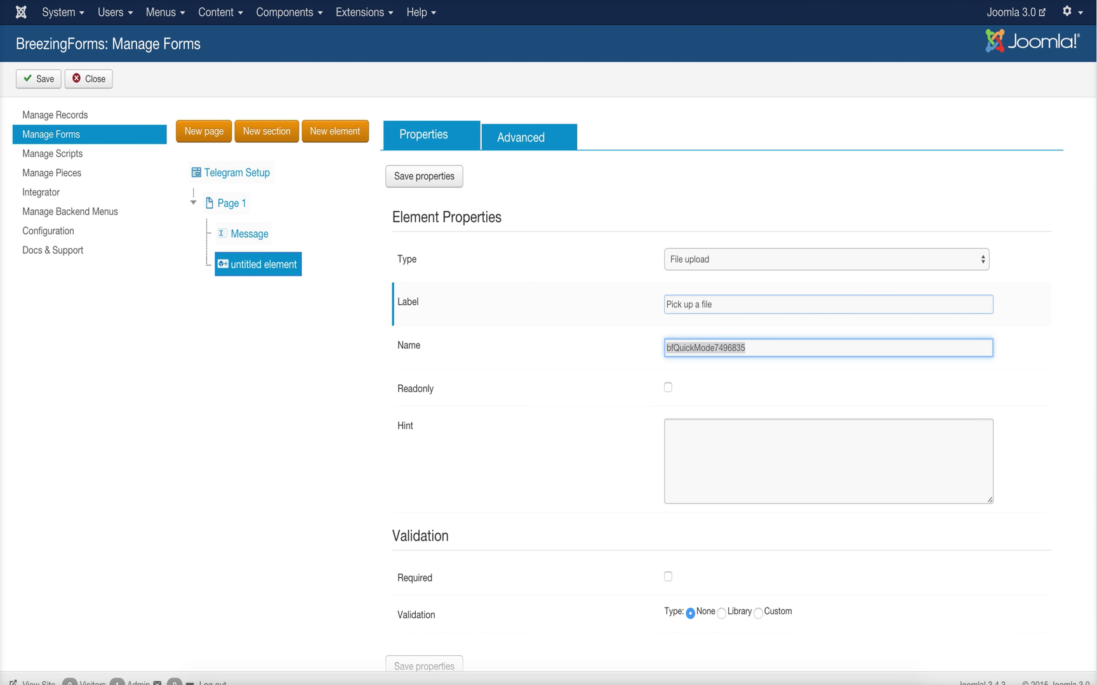
{"action": "type", "text": "file"}
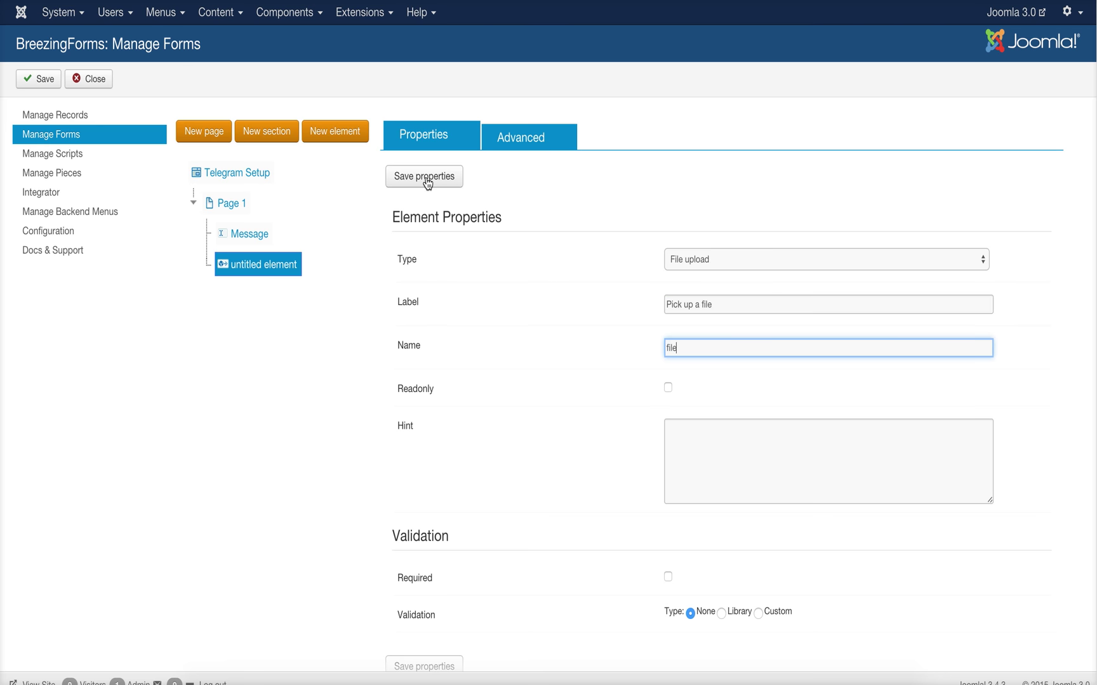
{"action": "left_click", "coordinate": [428, 178]}
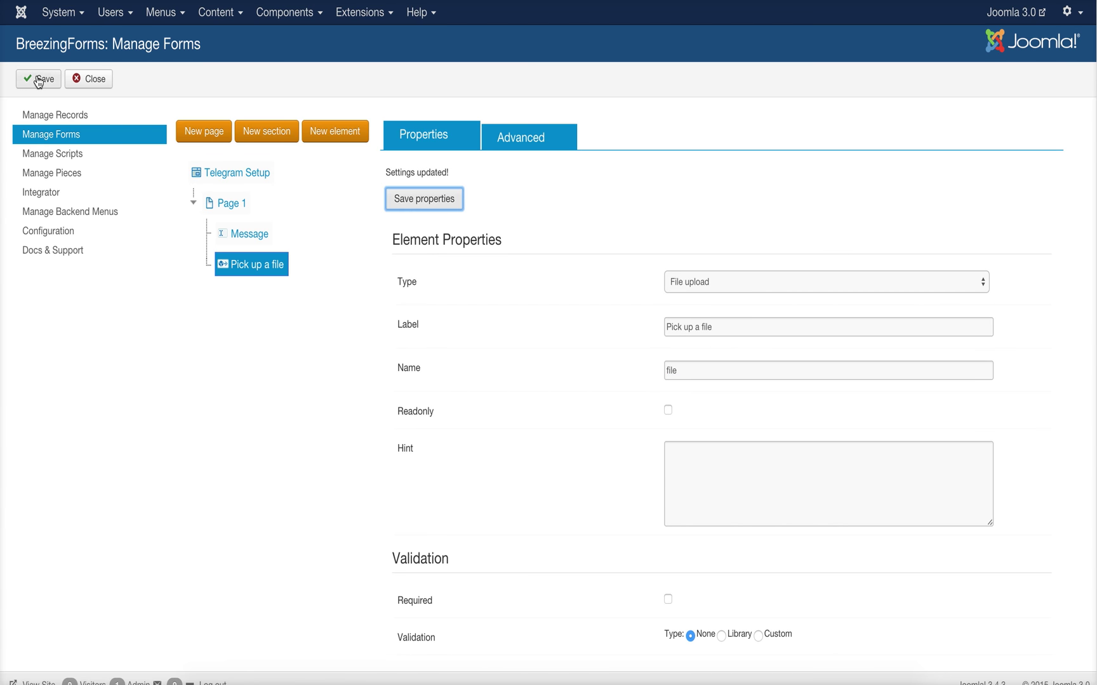
{"action": "left_click", "coordinate": [239, 207]}
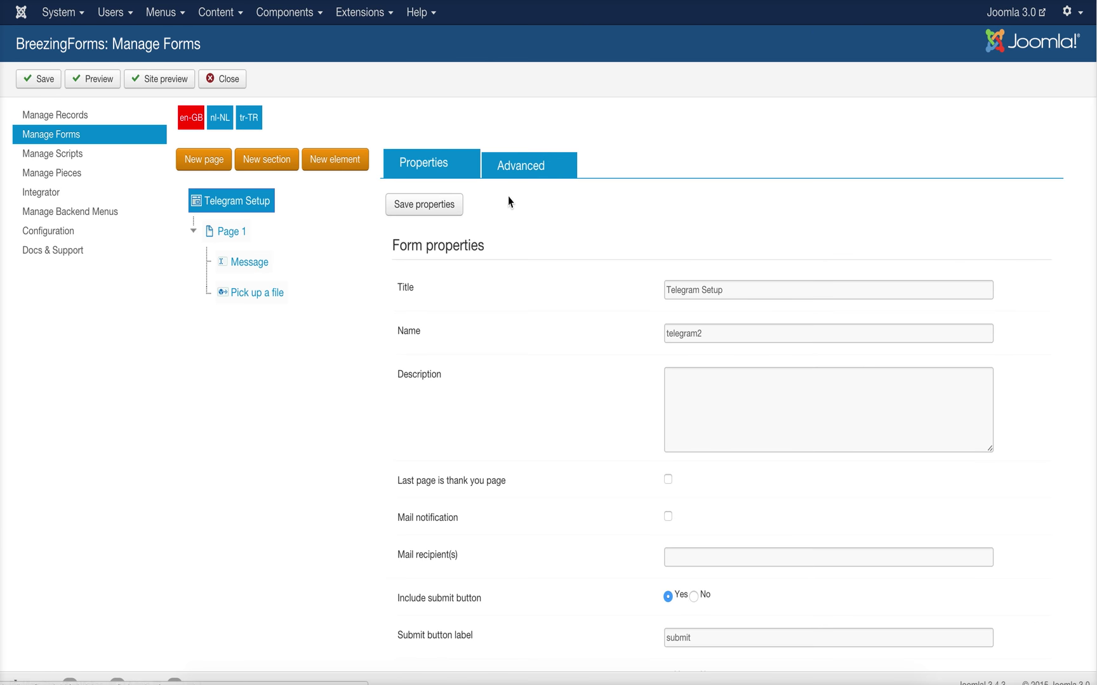
- Open the Telegram Setup form's advanced settings to reach its Telegram® section
{"action": "left_click", "coordinate": [527, 179]}
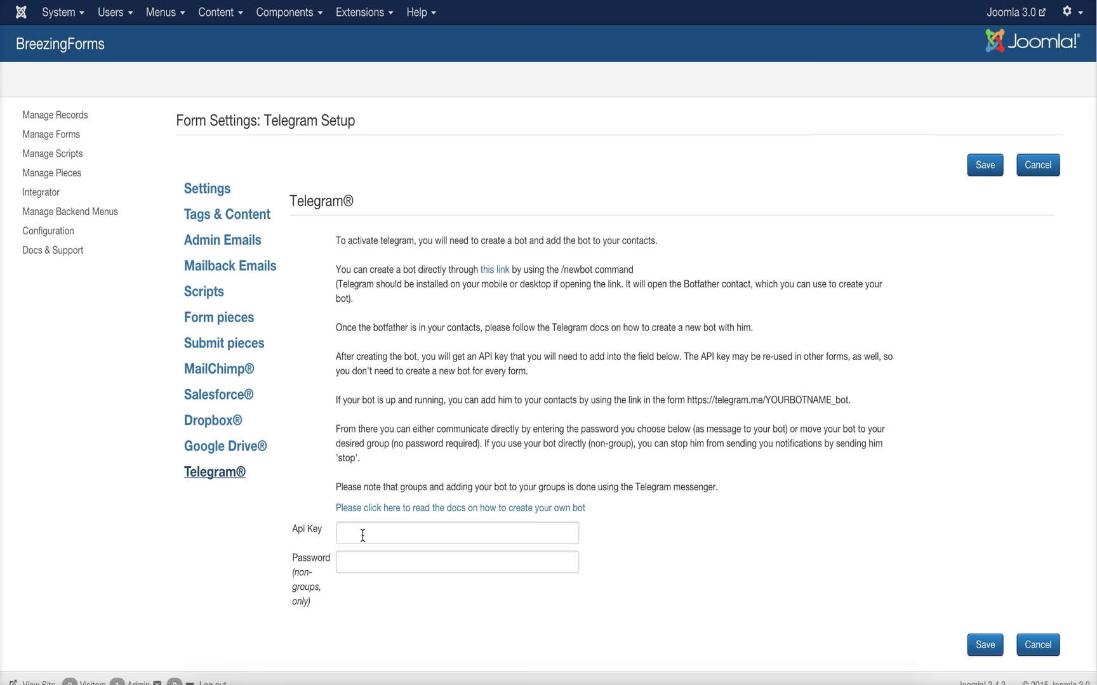
- Start a /newbot request with BotFather and name the bot telegrambfdemo
{"action": "left_click", "coordinate": [493, 270]}
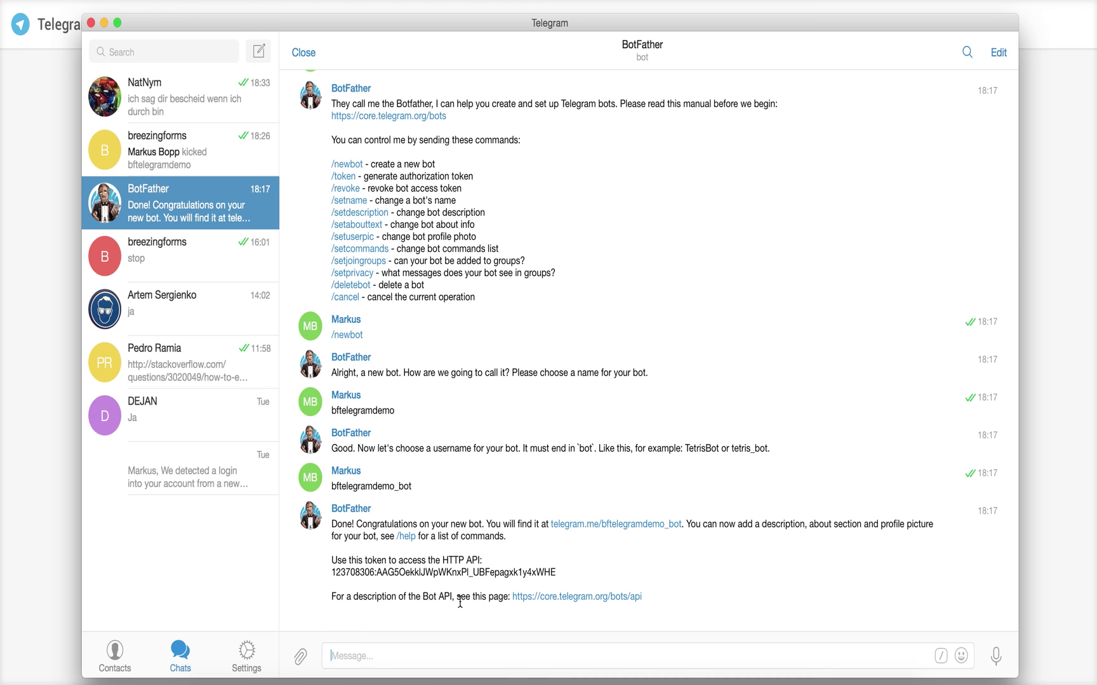
{"action": "left_click", "coordinate": [424, 656]}
{"action": "type", "text": "/"}
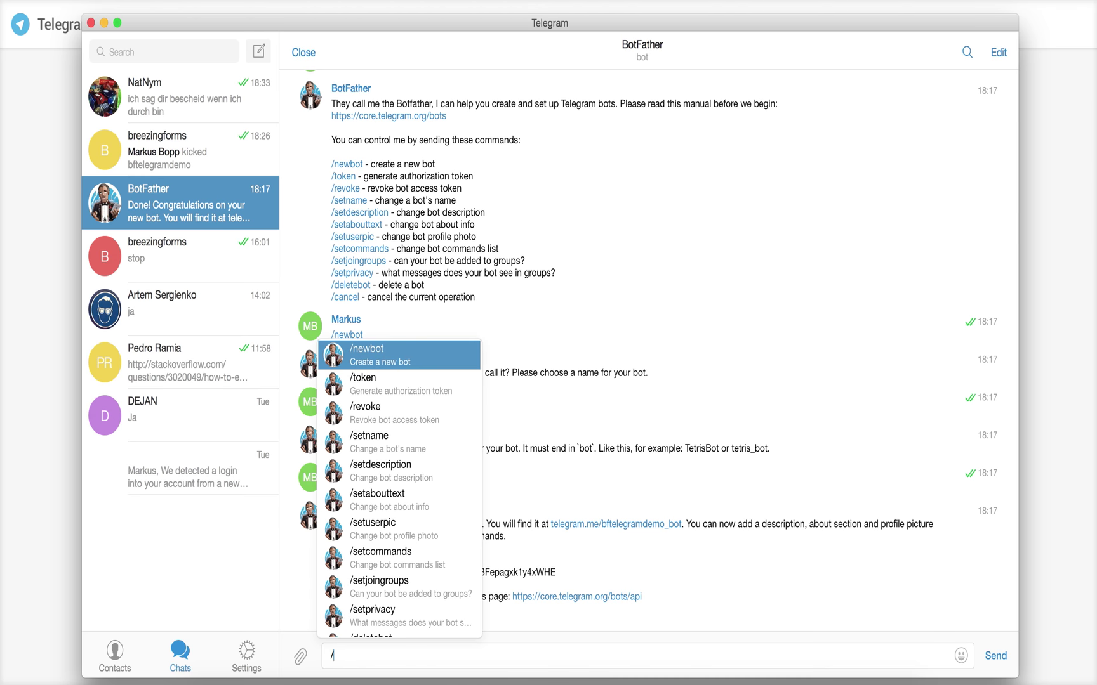
{"action": "type", "text": "newbot"}
{"action": "key", "text": "Return"}
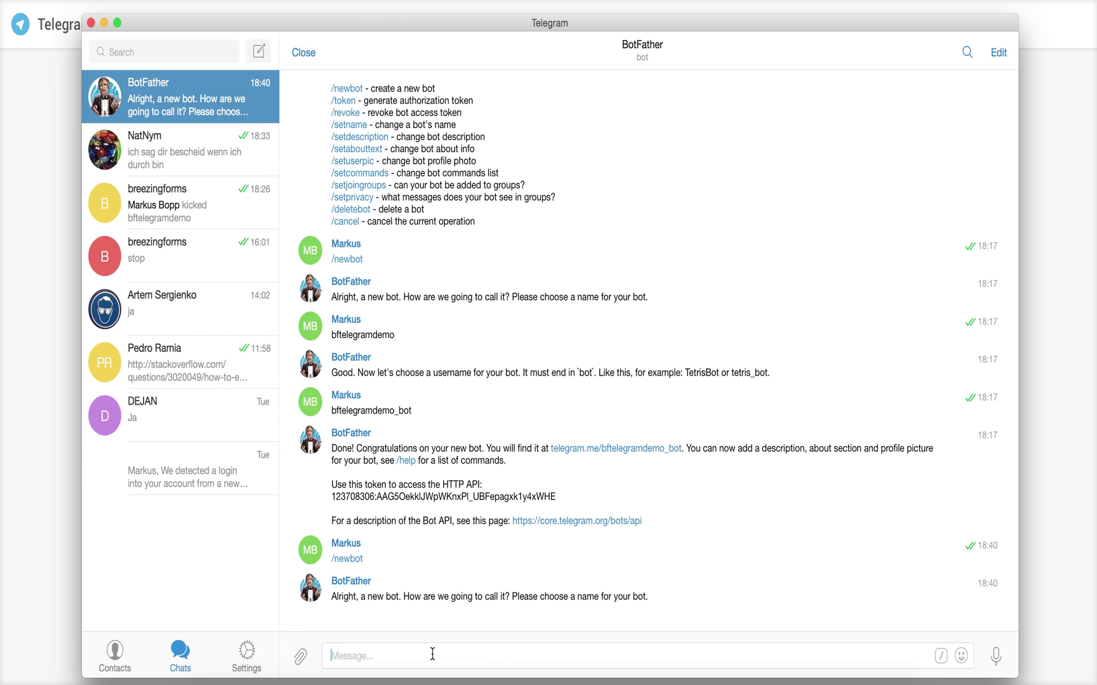
{"action": "type", "text": "telegrambfdemo"}
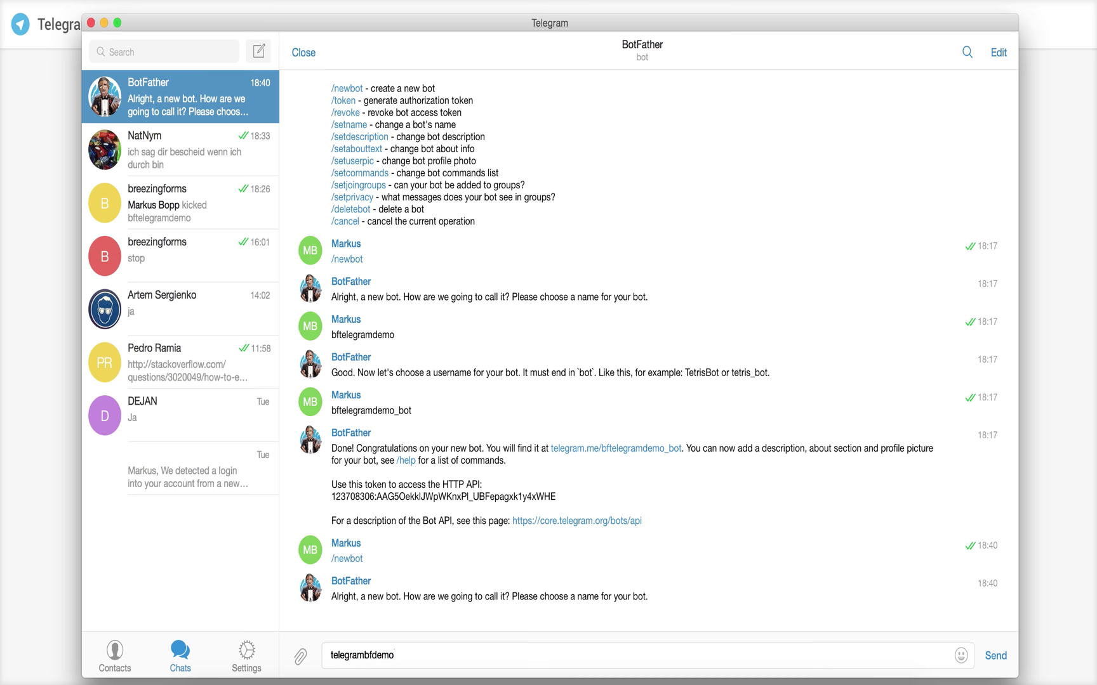
{"action": "key", "text": "Return"}
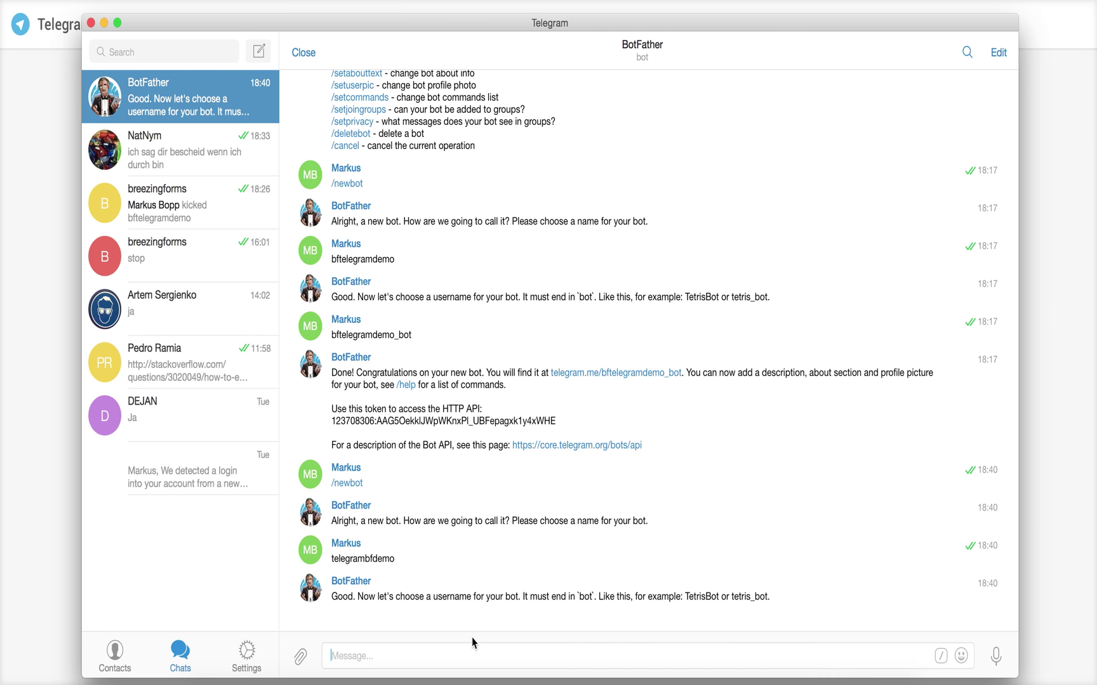
- Propose telegrambfdemo_bot as the bot's username
{"action": "double_click", "coordinate": [383, 561]}
{"action": "key", "text": "super+c"}
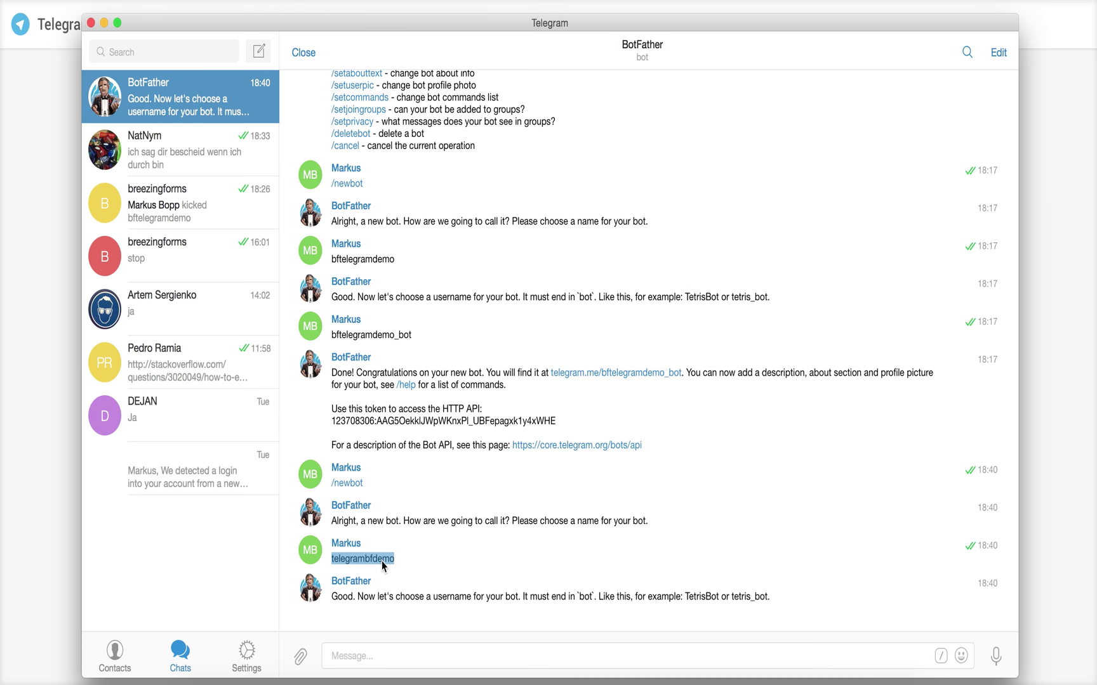
{"action": "left_click", "coordinate": [385, 655]}
{"action": "key", "text": "super+v"}
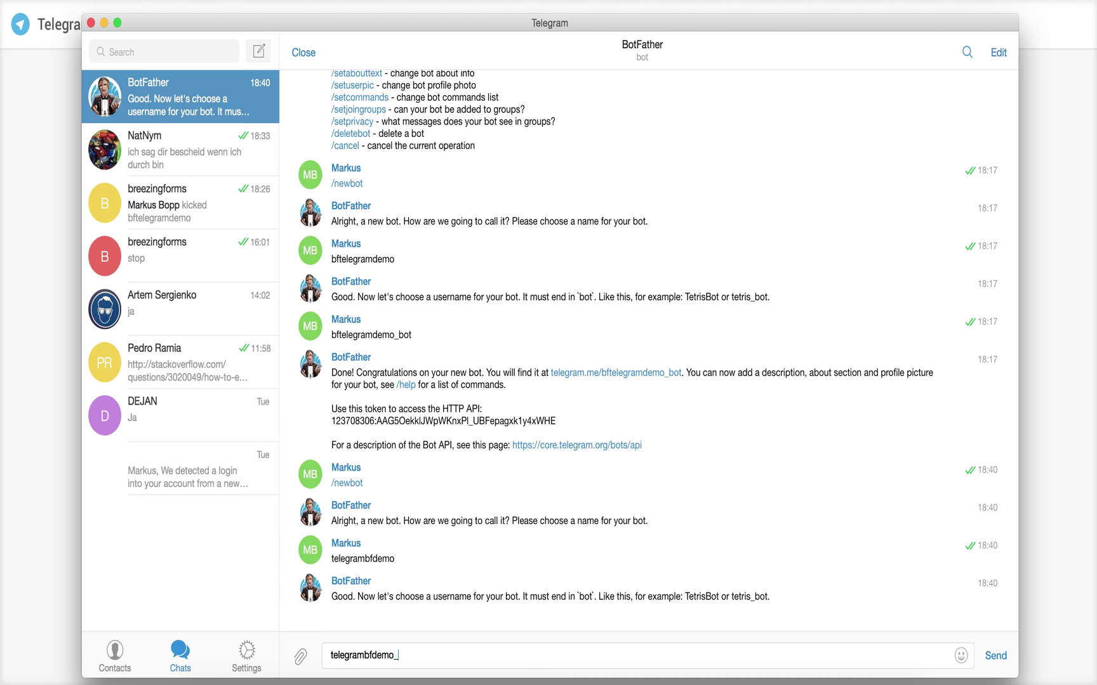
{"action": "type", "text": "_bot"}
{"action": "key", "text": "Return"}
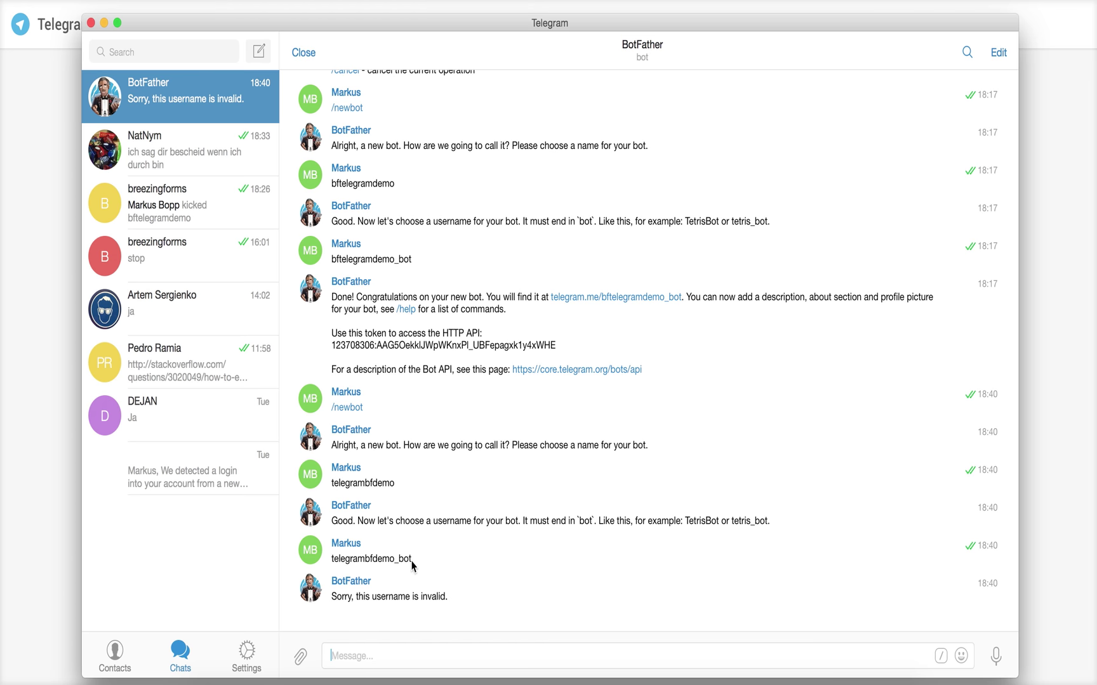
- After rejections, retry with telegrambfdemo2_bot and then telebfdemo_bot
{"action": "left_click_drag", "start_coordinate": [413, 559], "coordinate": [333, 563]}
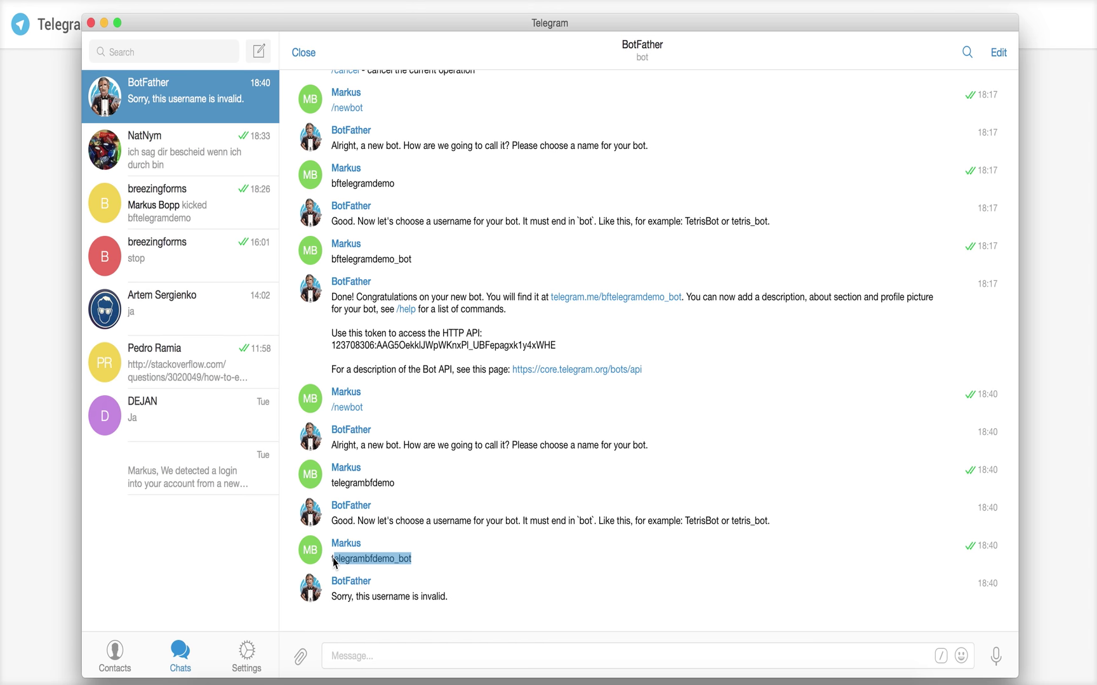
{"action": "left_click", "coordinate": [395, 564]}
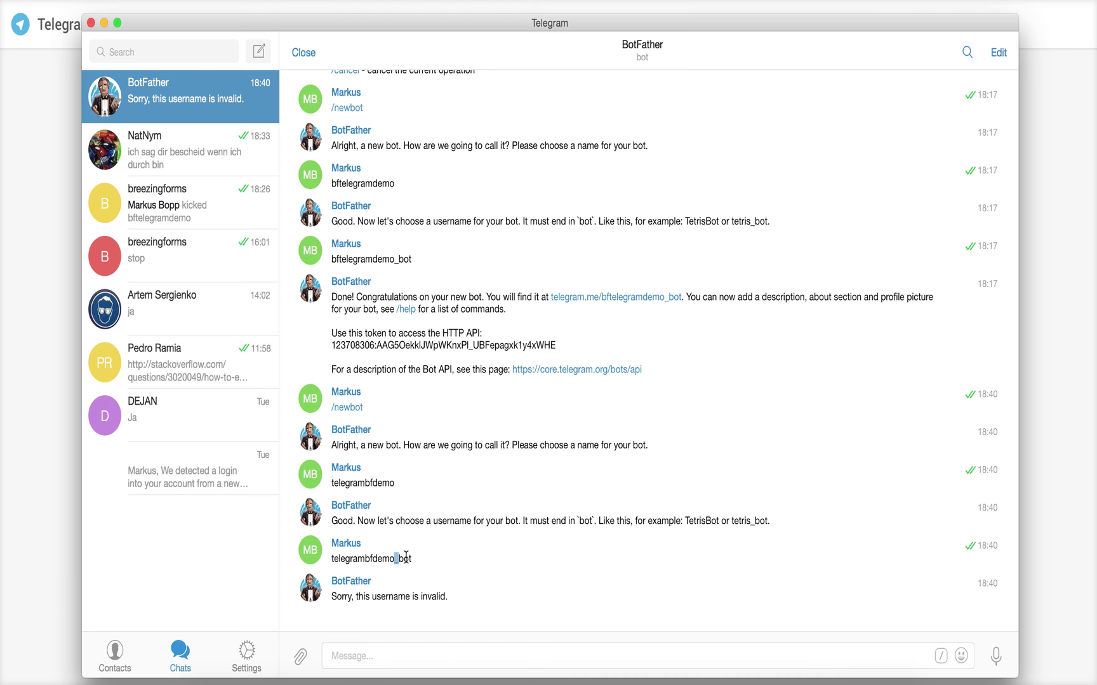
{"action": "left_click_drag", "start_coordinate": [412, 561], "coordinate": [329, 563]}
{"action": "key", "text": "super+c"}
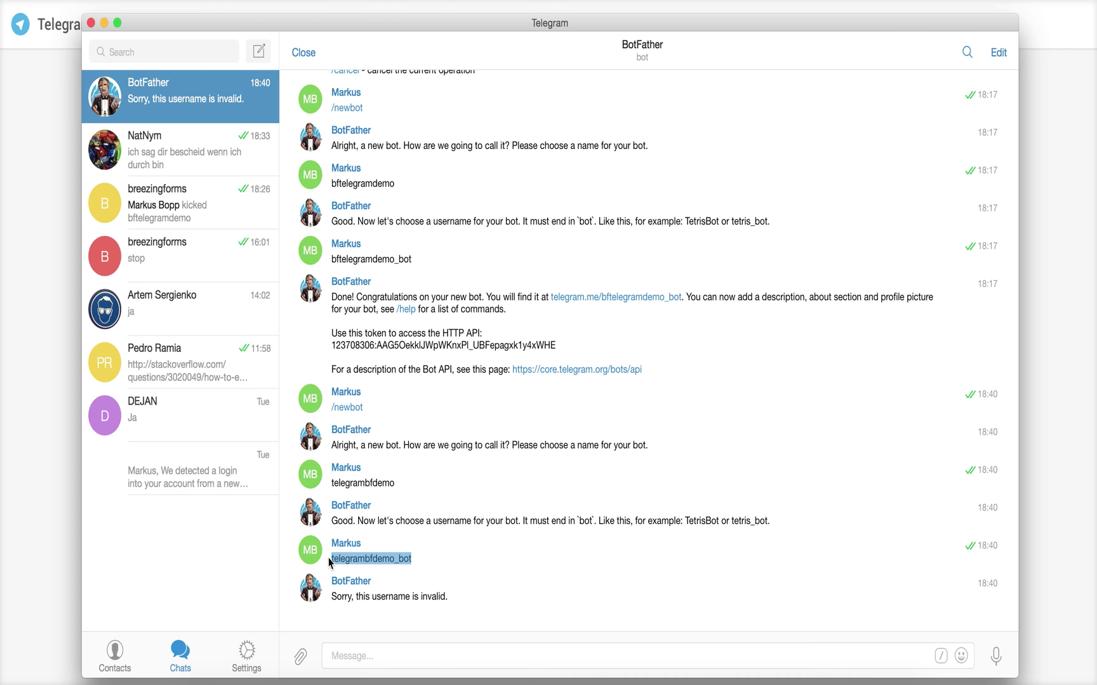
{"action": "left_click", "coordinate": [366, 655]}
{"action": "key", "text": "super+v"}
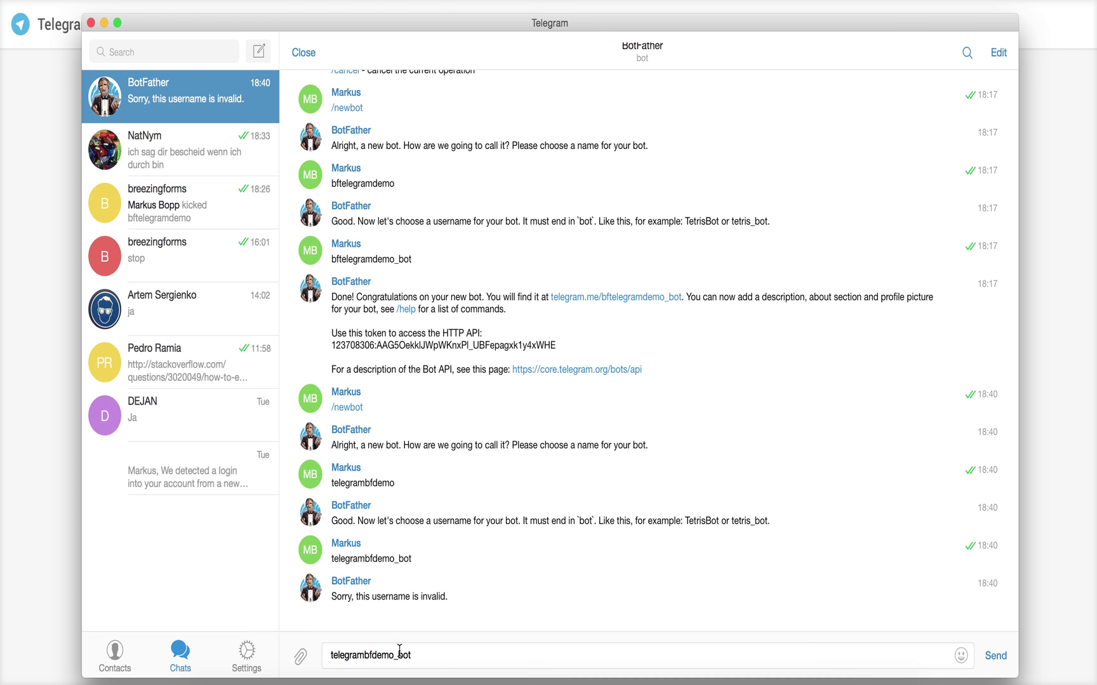
{"action": "left_click", "coordinate": [395, 655]}
{"action": "type", "text": "2"}
{"action": "key", "text": "Return"}
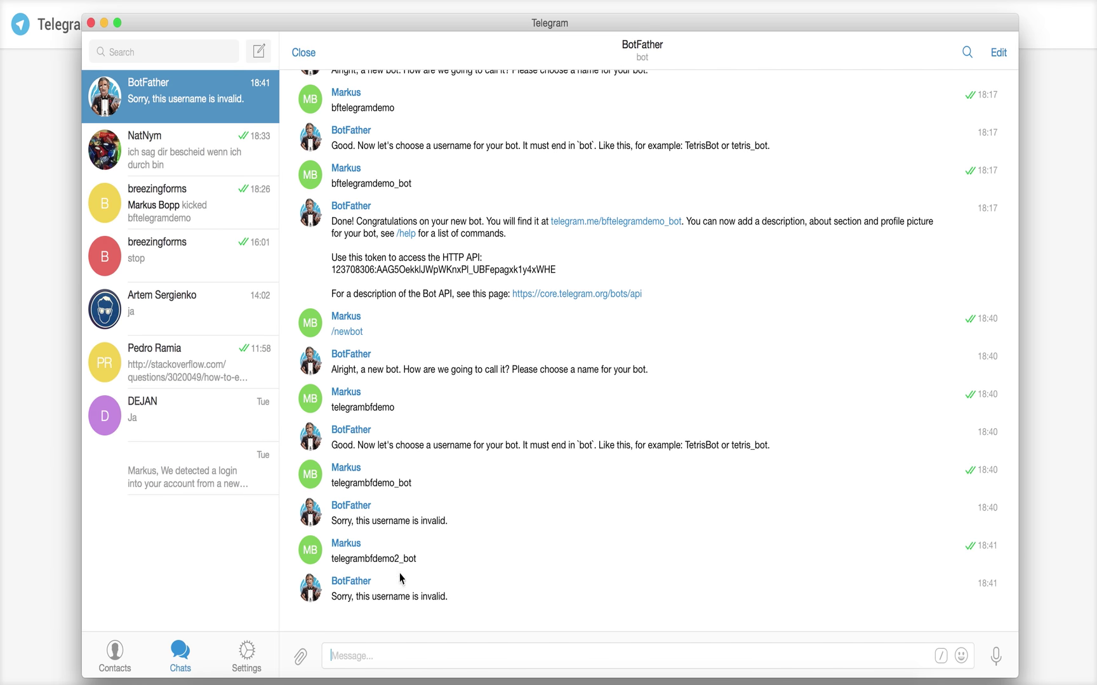
{"action": "type", "text": "telebfdemo_bot"}
{"action": "key", "text": "Return"}
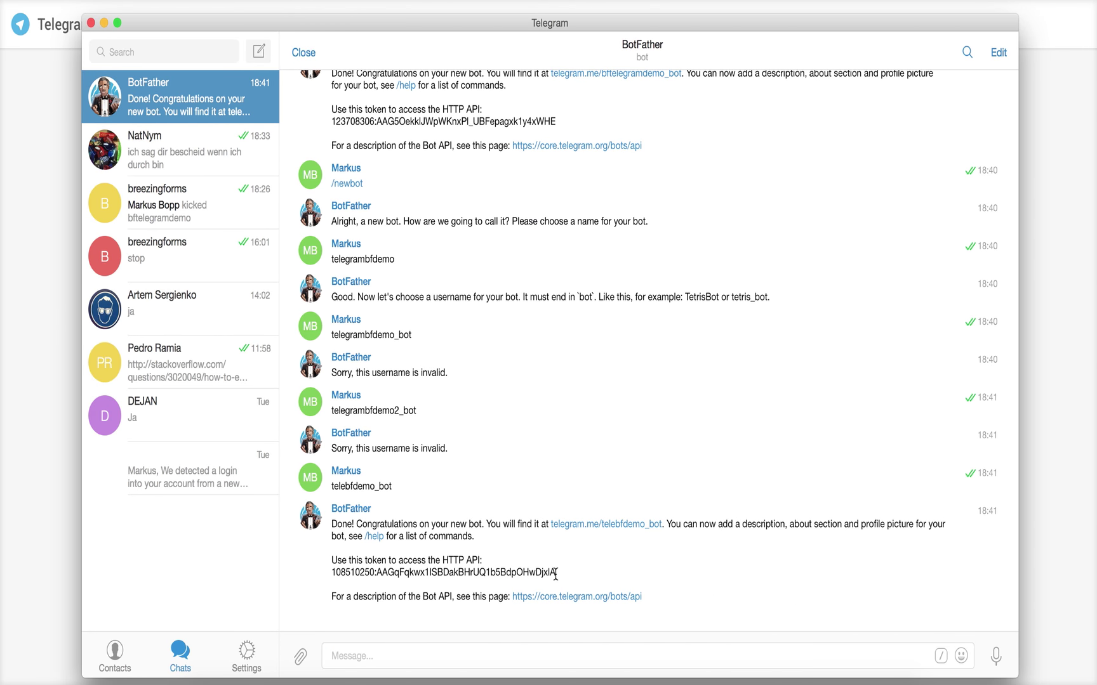
- Copy the HTTP API token from BotFather's Done message and go back to the browser
{"action": "left_click_drag", "start_coordinate": [558, 581], "coordinate": [339, 570]}
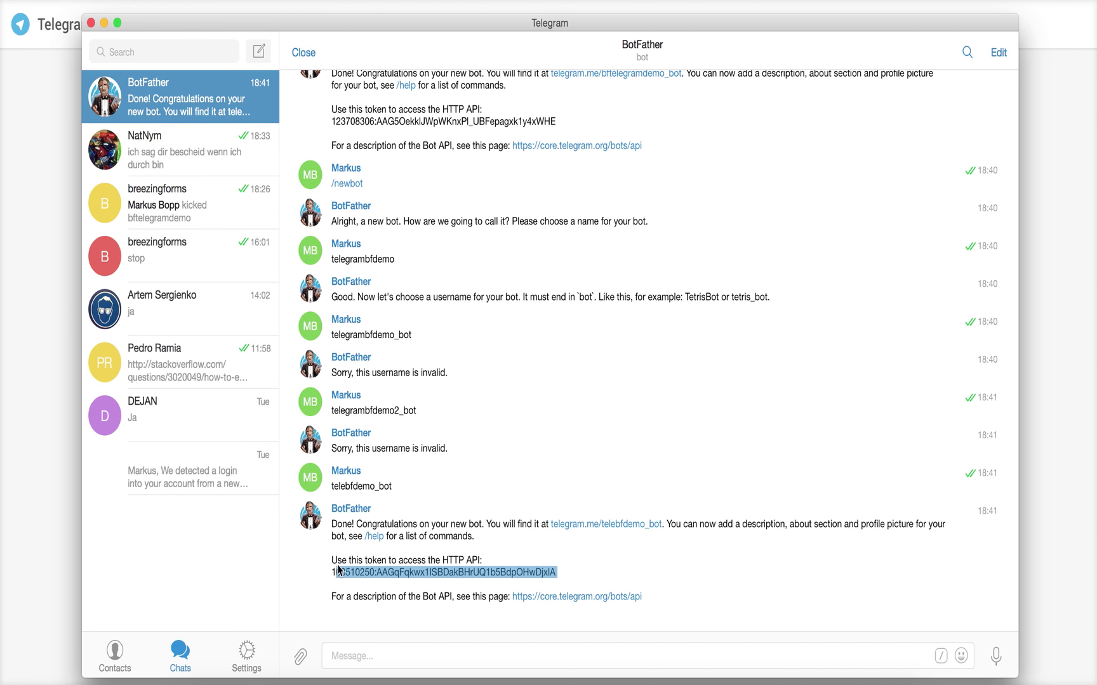
{"action": "double_click", "coordinate": [339, 569]}
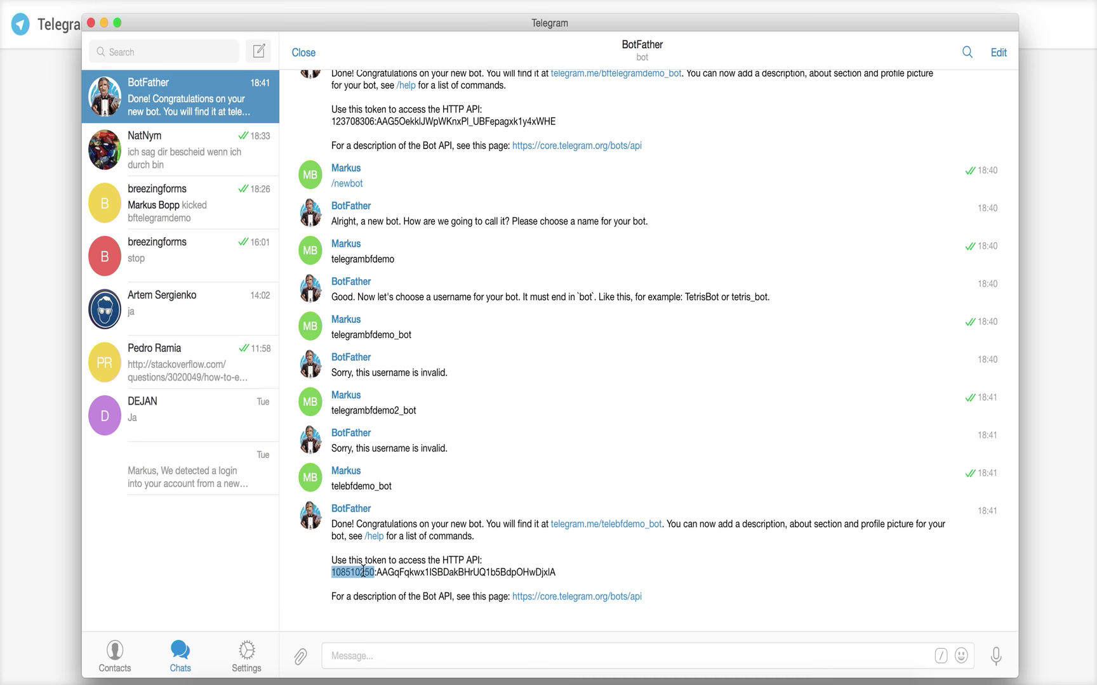
{"action": "left_click", "coordinate": [434, 574]}
{"action": "left_click_drag", "start_coordinate": [558, 575], "coordinate": [332, 574]}
{"action": "key", "text": "super+c"}
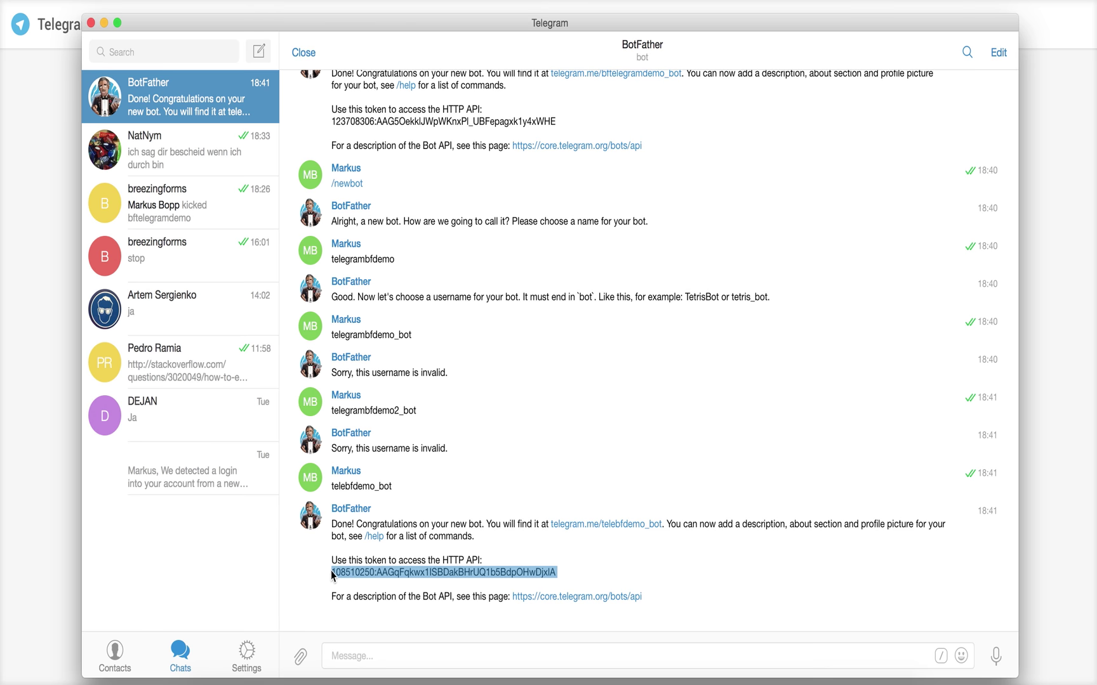
{"action": "left_click", "coordinate": [56, 441]}
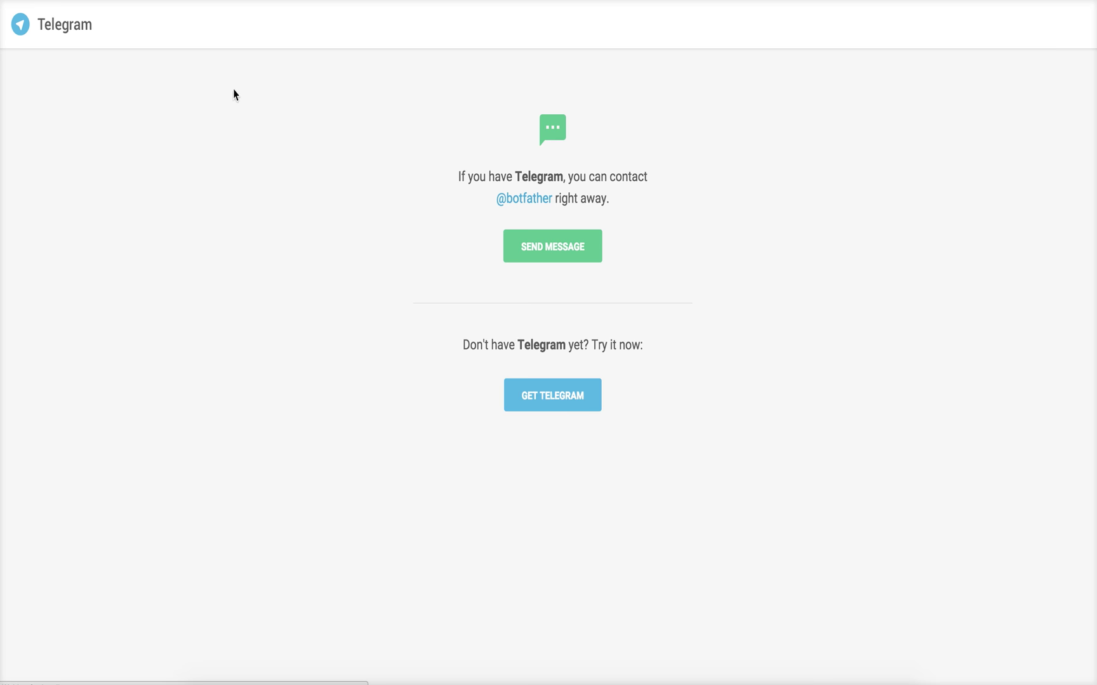
{"action": "key", "text": "super+Left"}
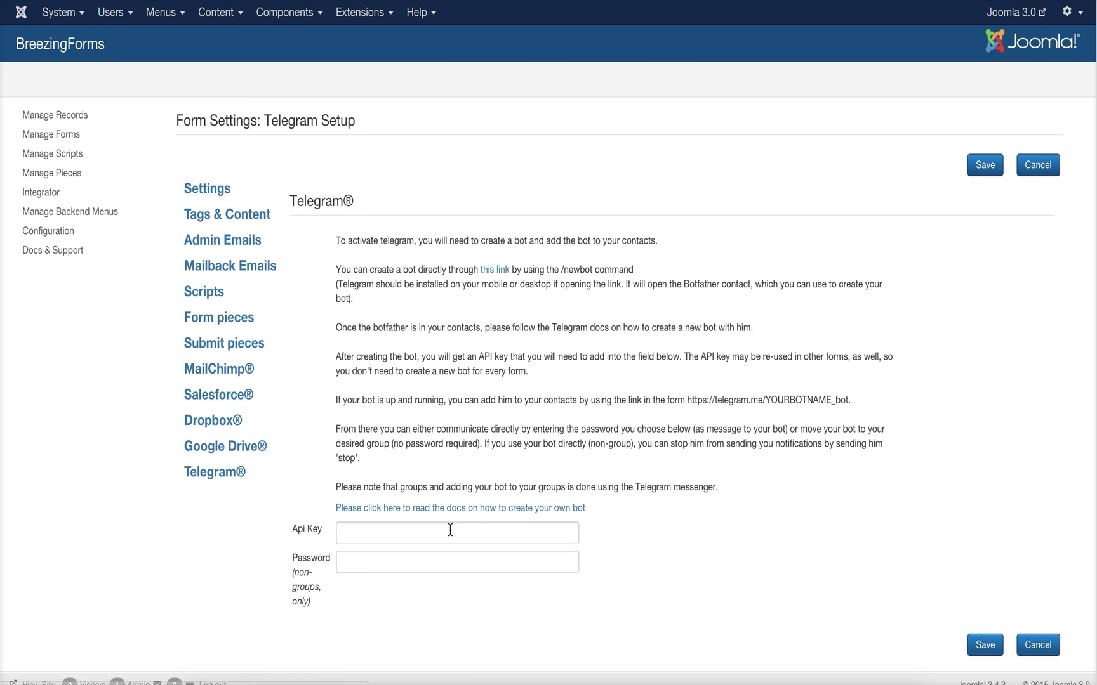
- Paste the bot token as the Api Key, enter a password, and save the Telegram® settings
{"action": "left_click", "coordinate": [450, 530]}
{"action": "key", "text": "super+v"}
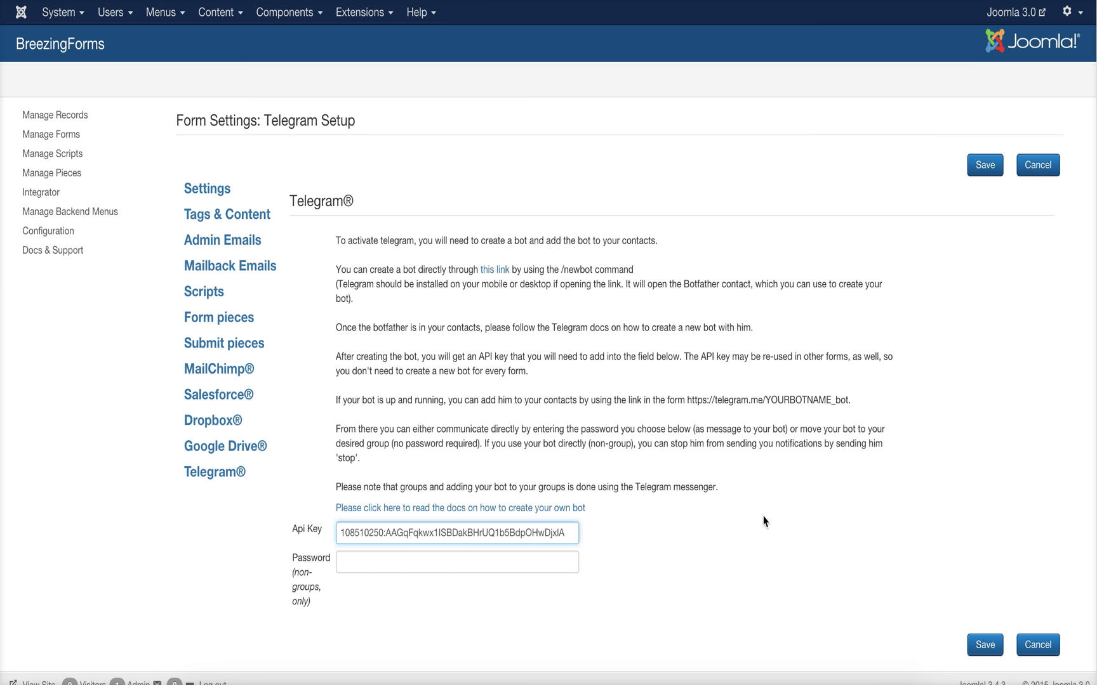
{"action": "left_click", "coordinate": [384, 562]}
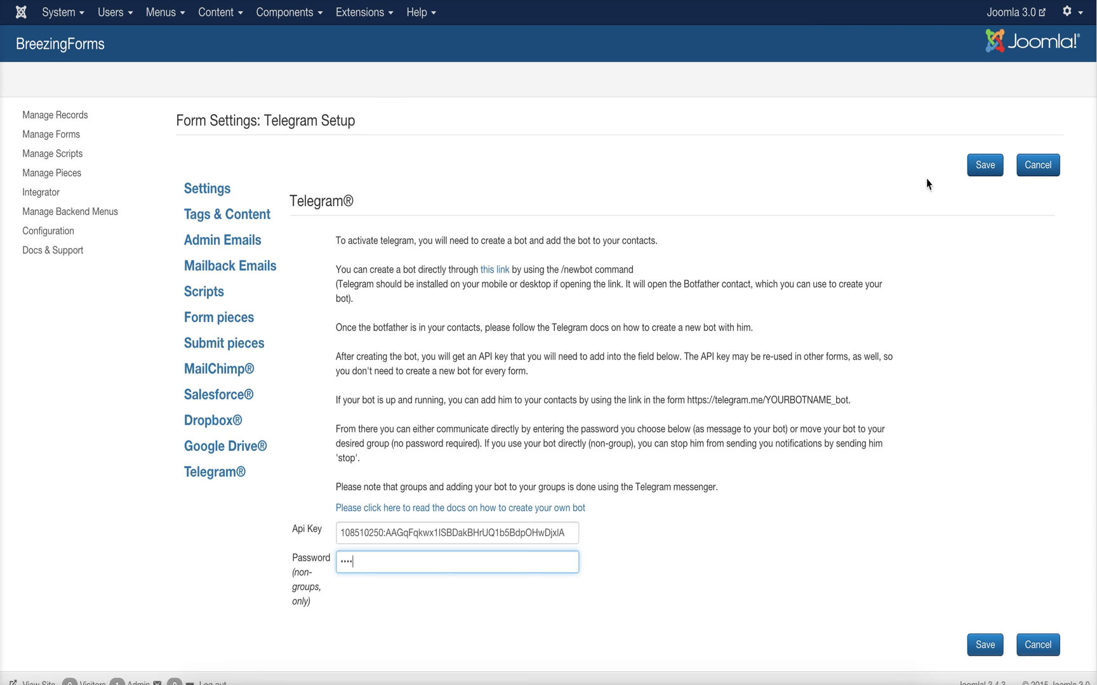
{"action": "left_click", "coordinate": [982, 174]}
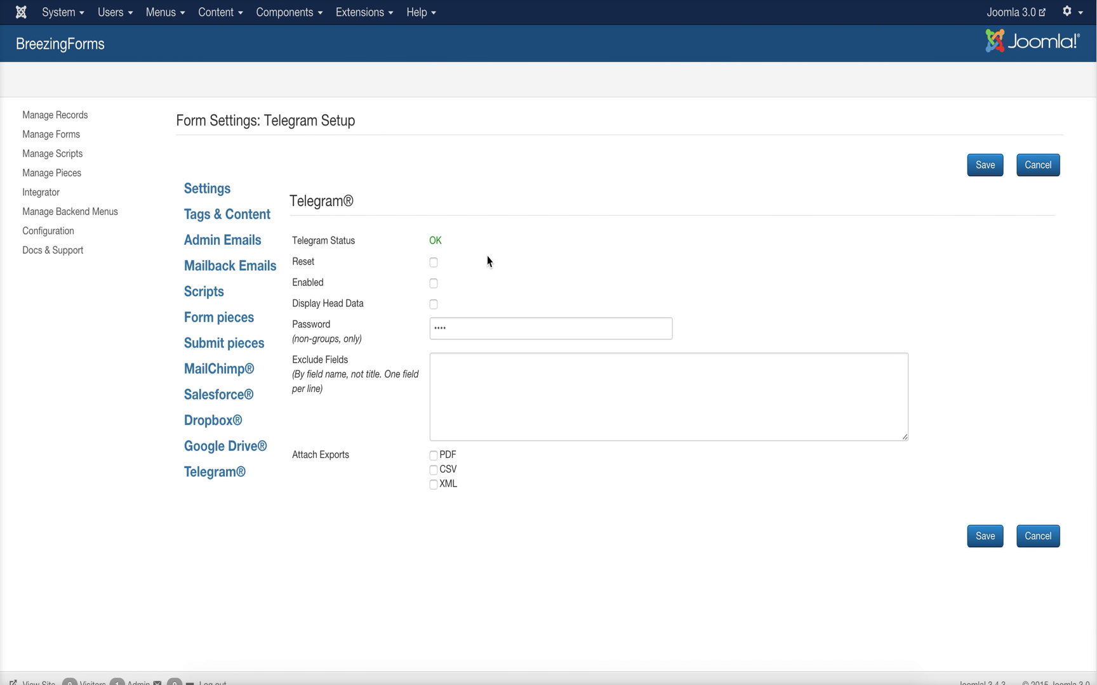
- Tick Enabled for Telegram notifications, save, and leave the settings for the form editor
{"action": "left_click", "coordinate": [434, 286]}
{"action": "left_click", "coordinate": [977, 175]}
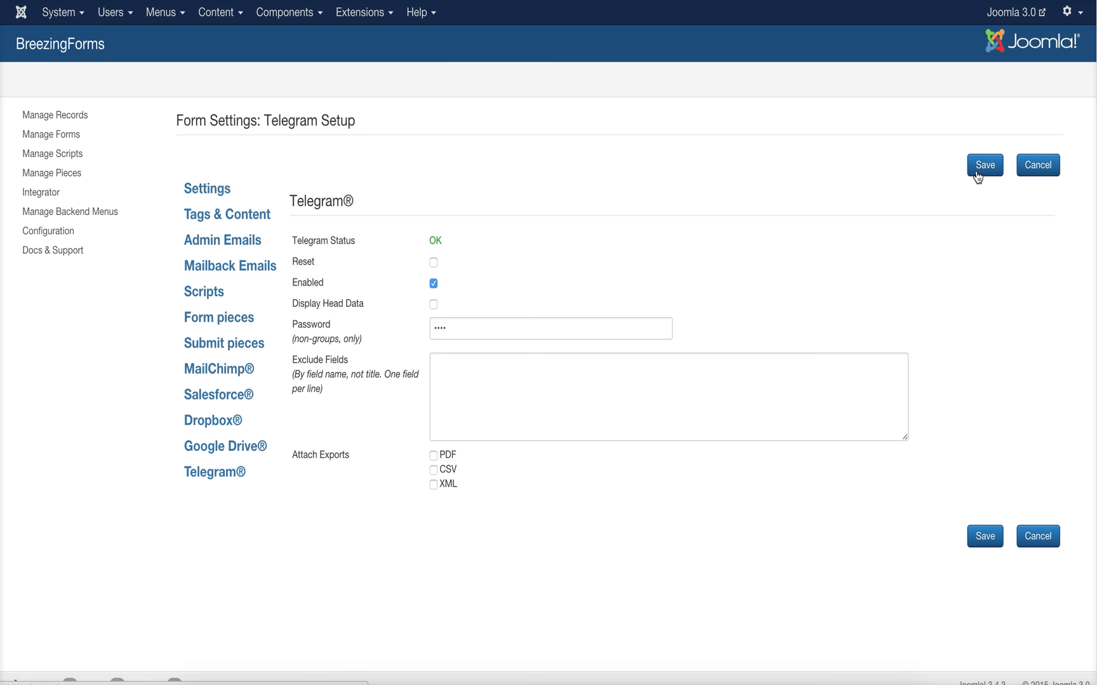
{"action": "left_click", "coordinate": [1043, 172]}
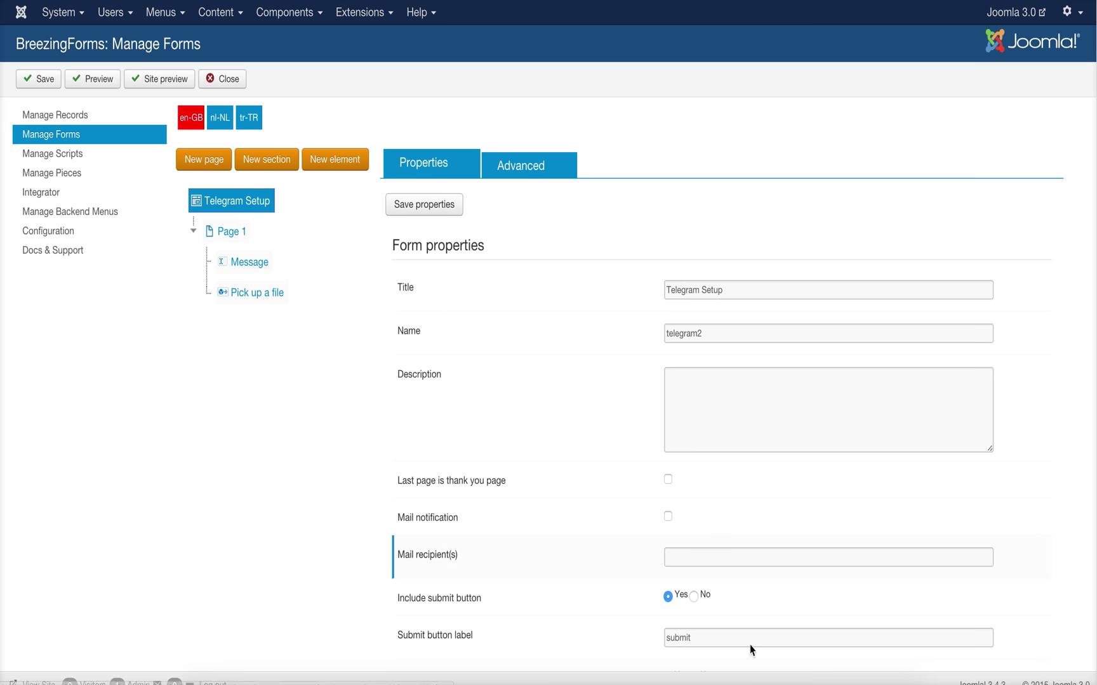
{"action": "left_click", "coordinate": [802, 682]}
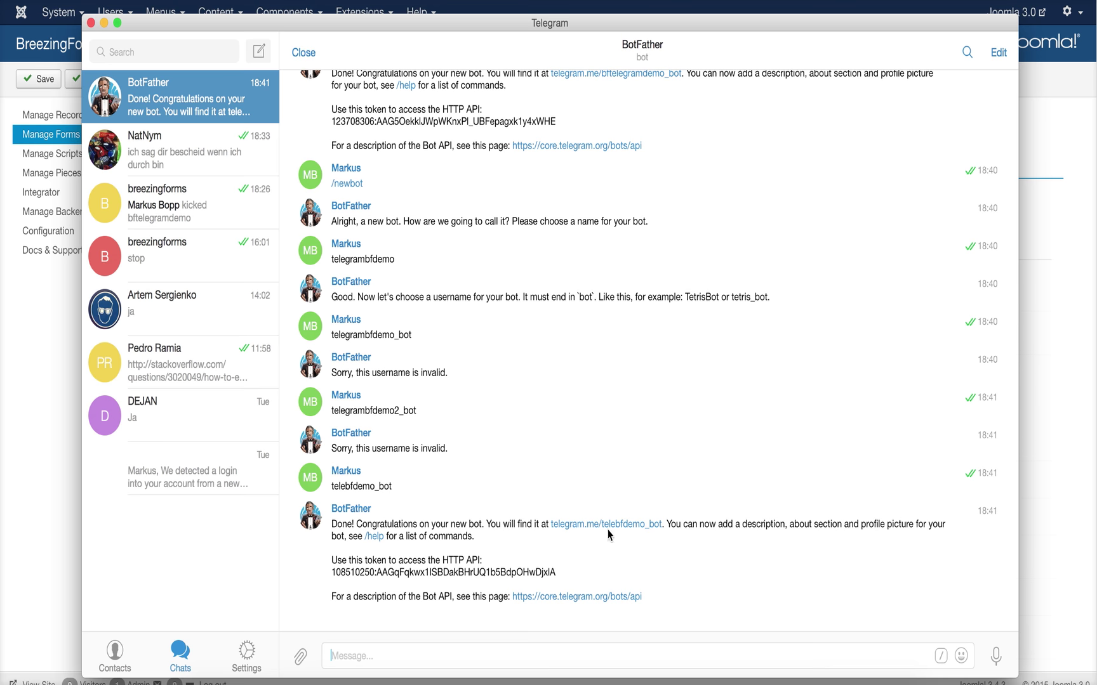
- Open the telebfdemo_bot chat and send it the notification password
{"action": "left_click", "coordinate": [580, 525]}
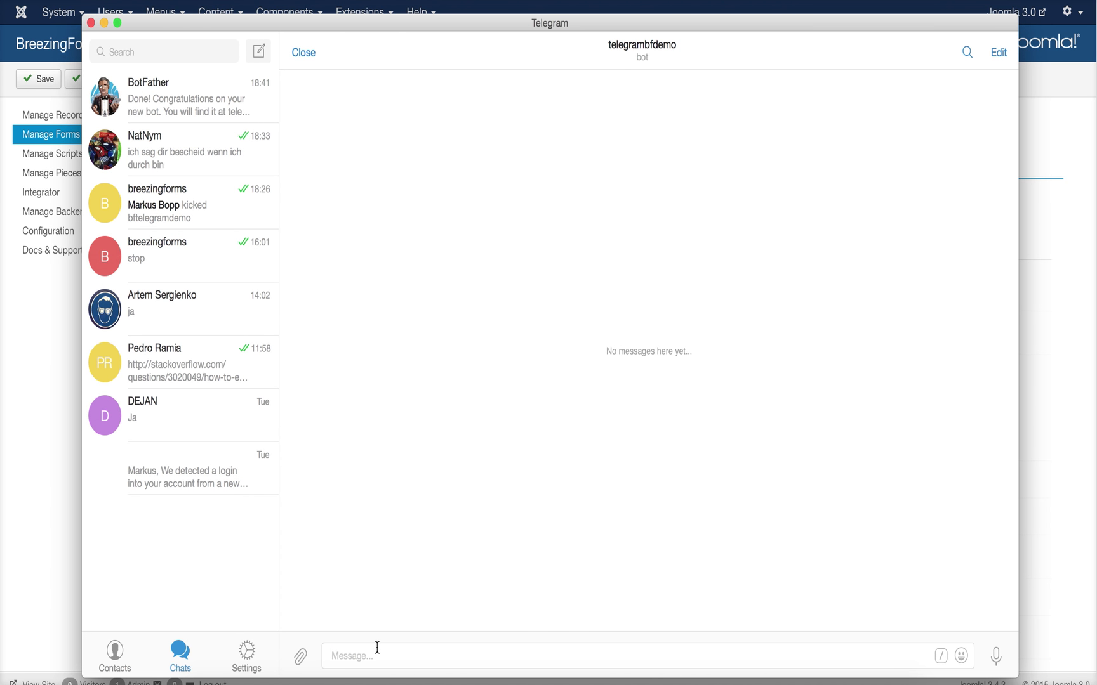
{"action": "type", "text": "demo"}
{"action": "key", "text": "Return"}
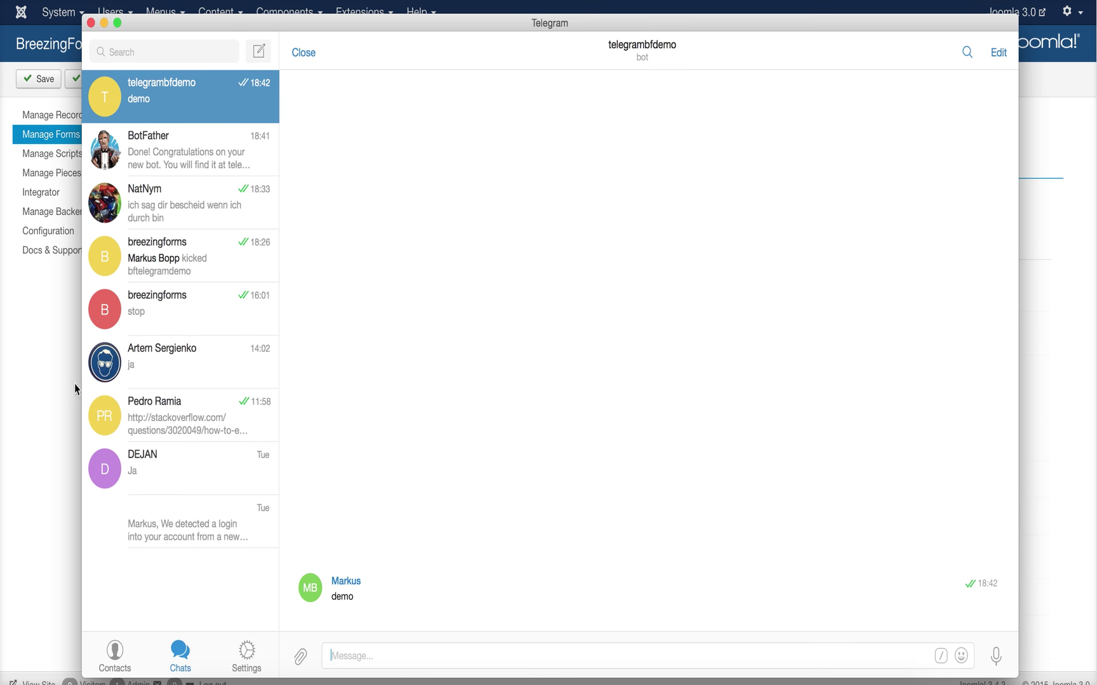
{"action": "left_click", "coordinate": [49, 445]}
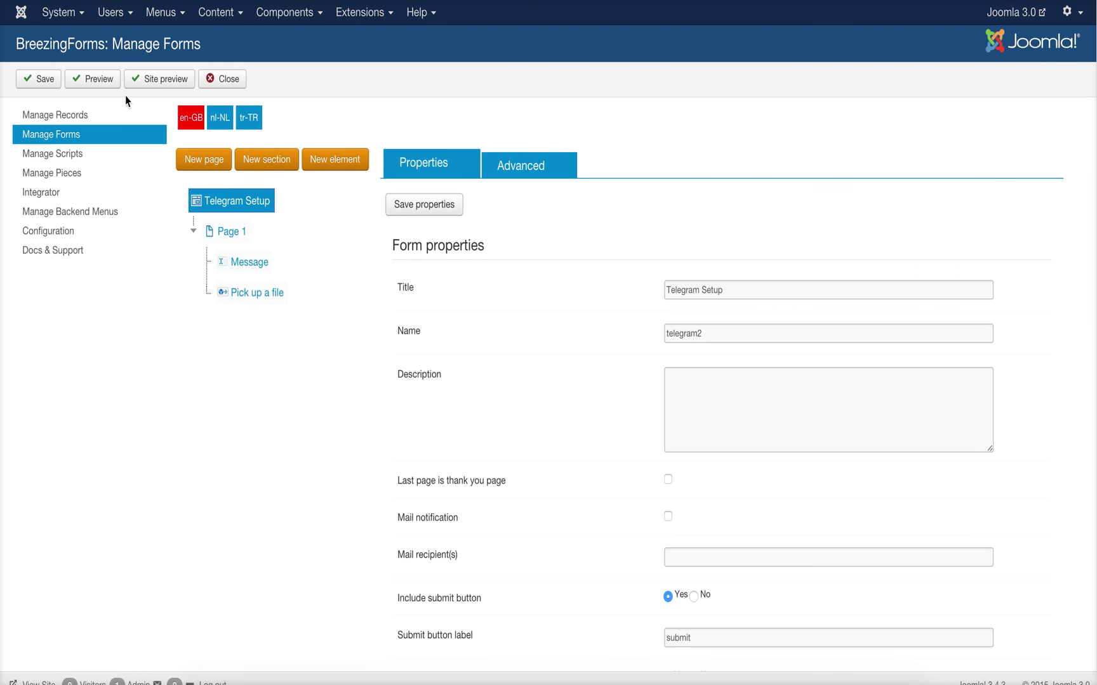
- Preview the form, enter 'Hi, please send me a pizza by 5pm. Thank', attach the Desktop screenshot, and submit
{"action": "left_click", "coordinate": [99, 88]}
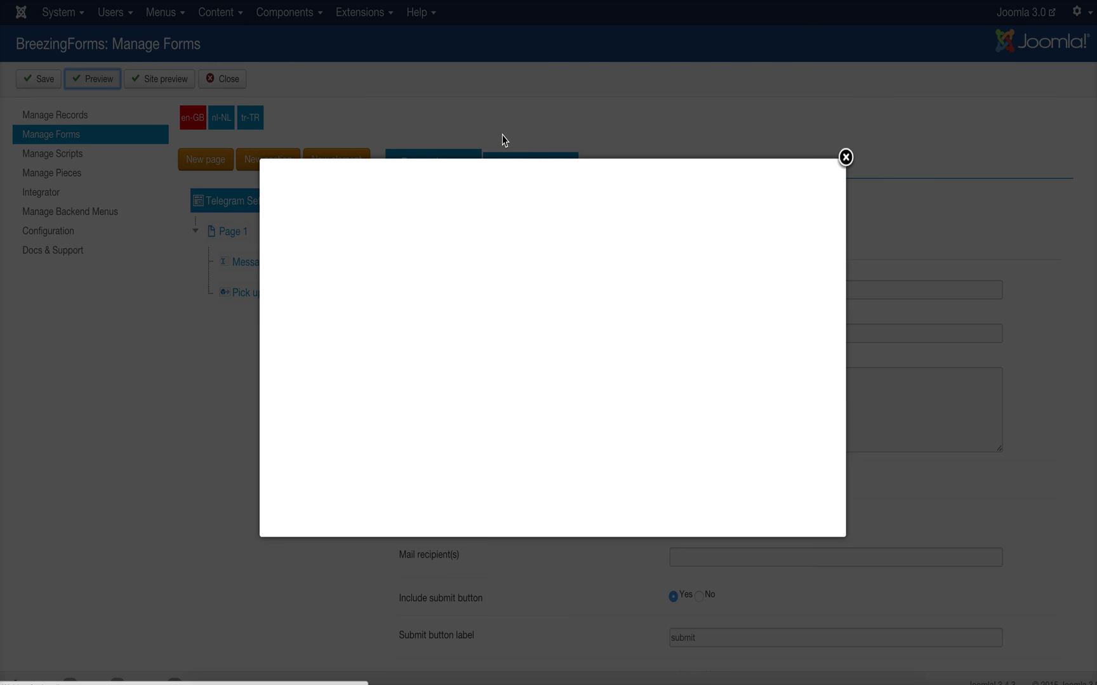
{"action": "left_click", "coordinate": [546, 182]}
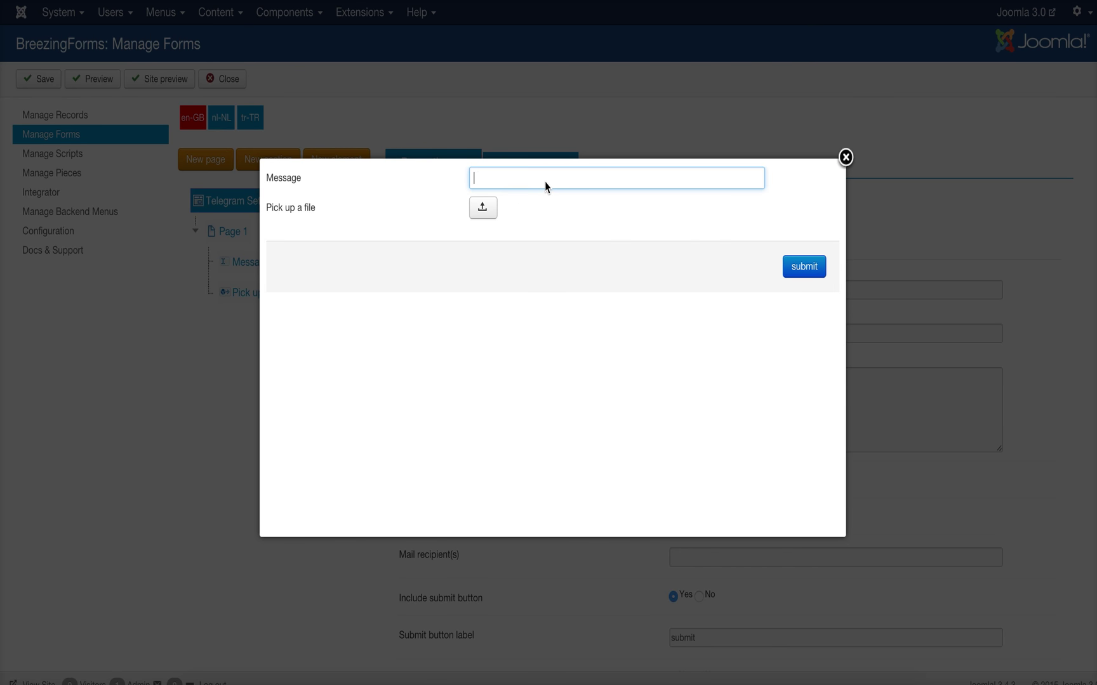
{"action": "type", "text": "Hi, please send me a pizza by 5pm. Thanks!"}
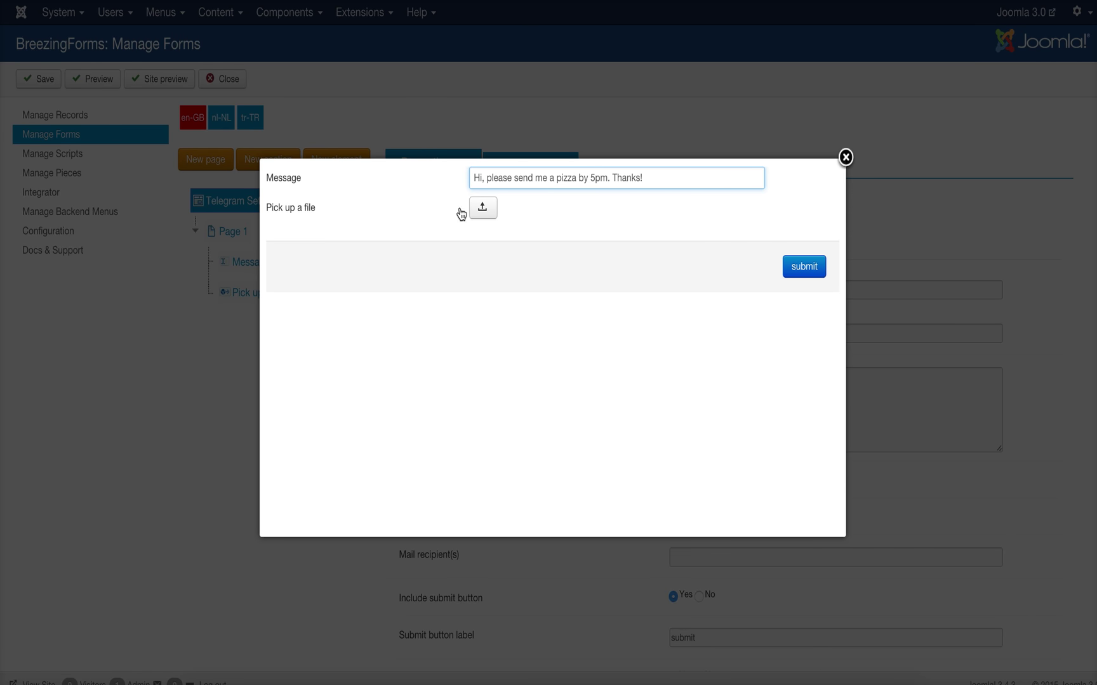
{"action": "left_click", "coordinate": [482, 209]}
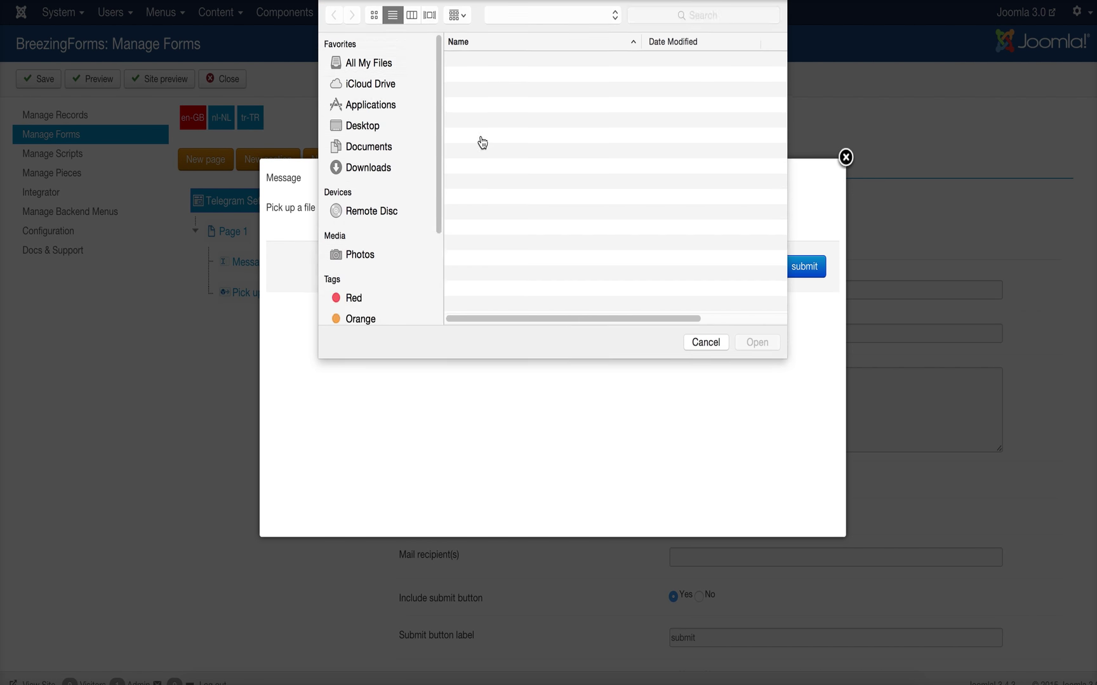
{"action": "double_click", "coordinate": [473, 154]}
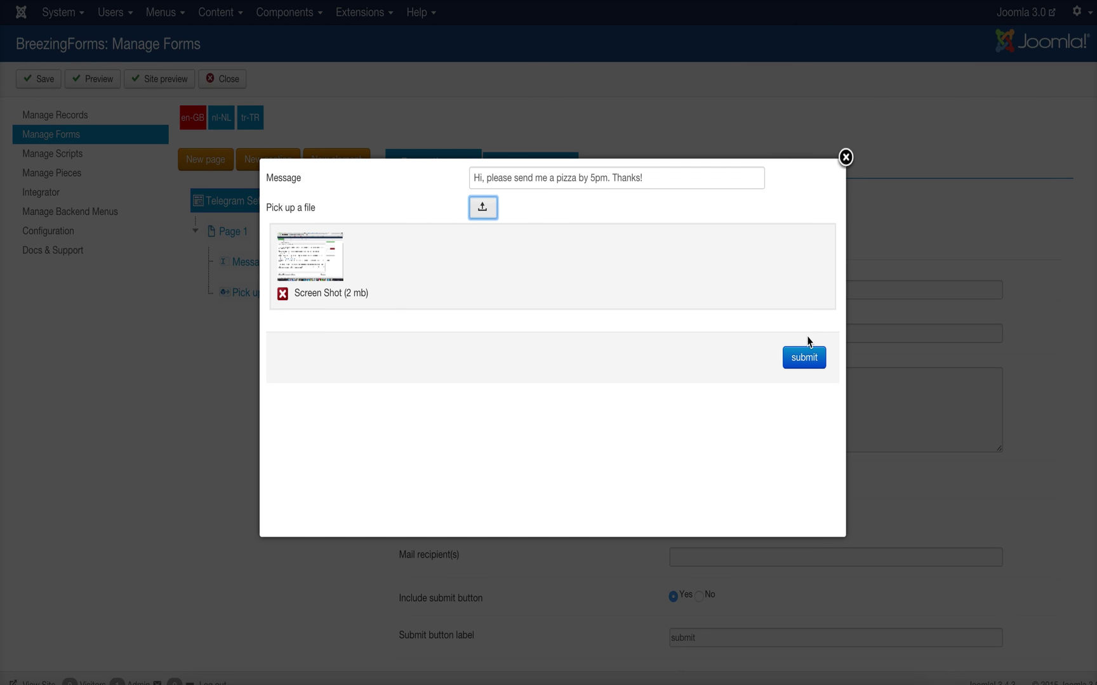
{"action": "left_click", "coordinate": [805, 359]}
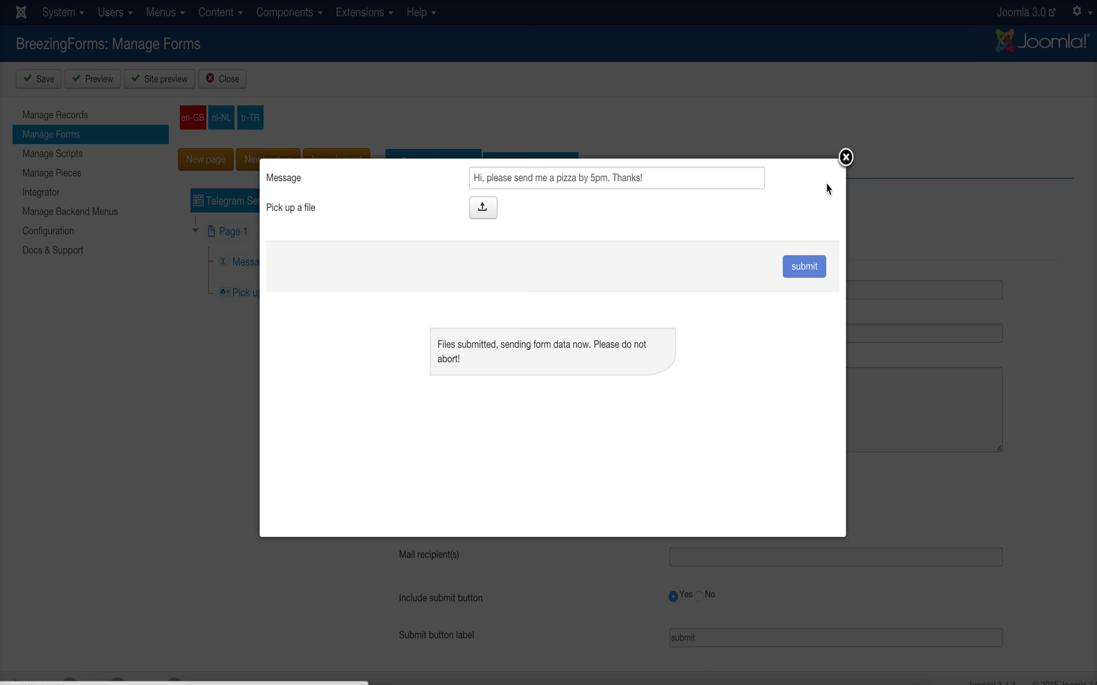
{"action": "left_click", "coordinate": [802, 678]}
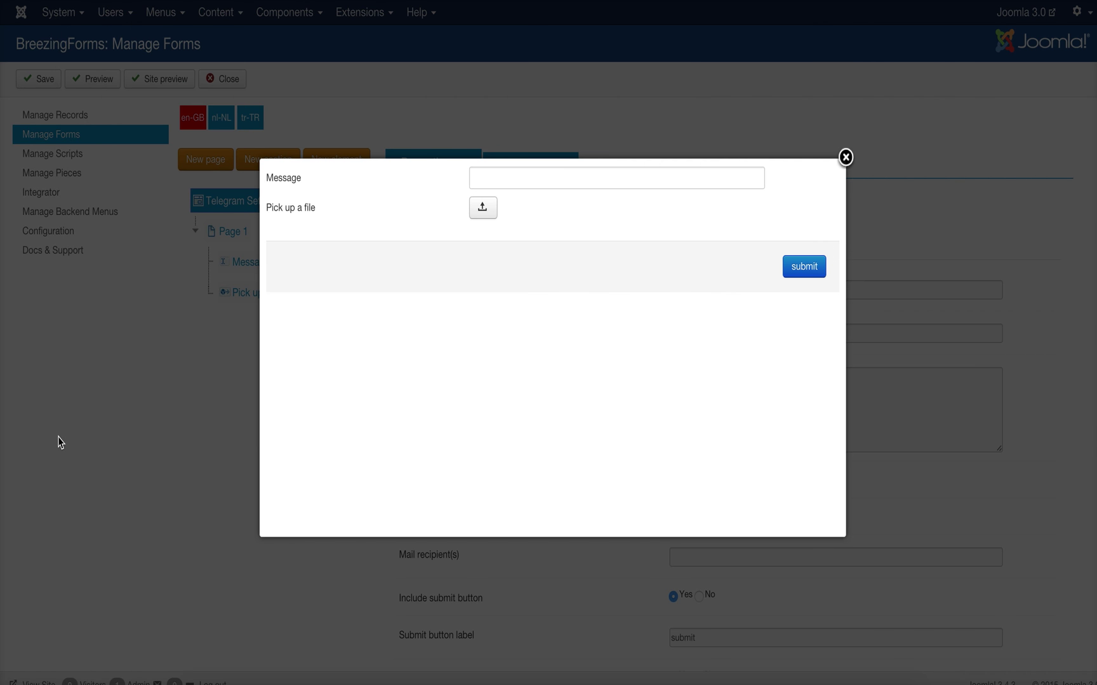
- Check the telegrambfdemo chat's pizza record and image, then return to the browser
{"action": "left_click", "coordinate": [61, 443]}
- Open the form's full settings and remove a trial 'firstname' entry from Exclude Fields
{"action": "left_click", "coordinate": [157, 358]}
{"action": "left_click", "coordinate": [514, 165]}
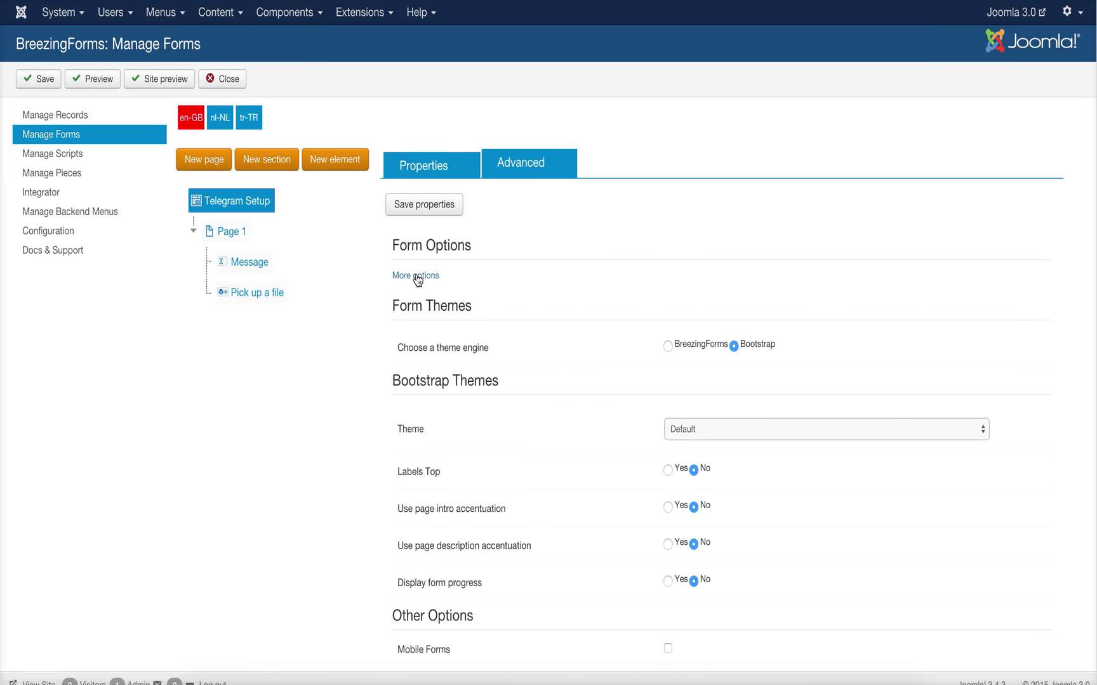
{"action": "left_click", "coordinate": [417, 276]}
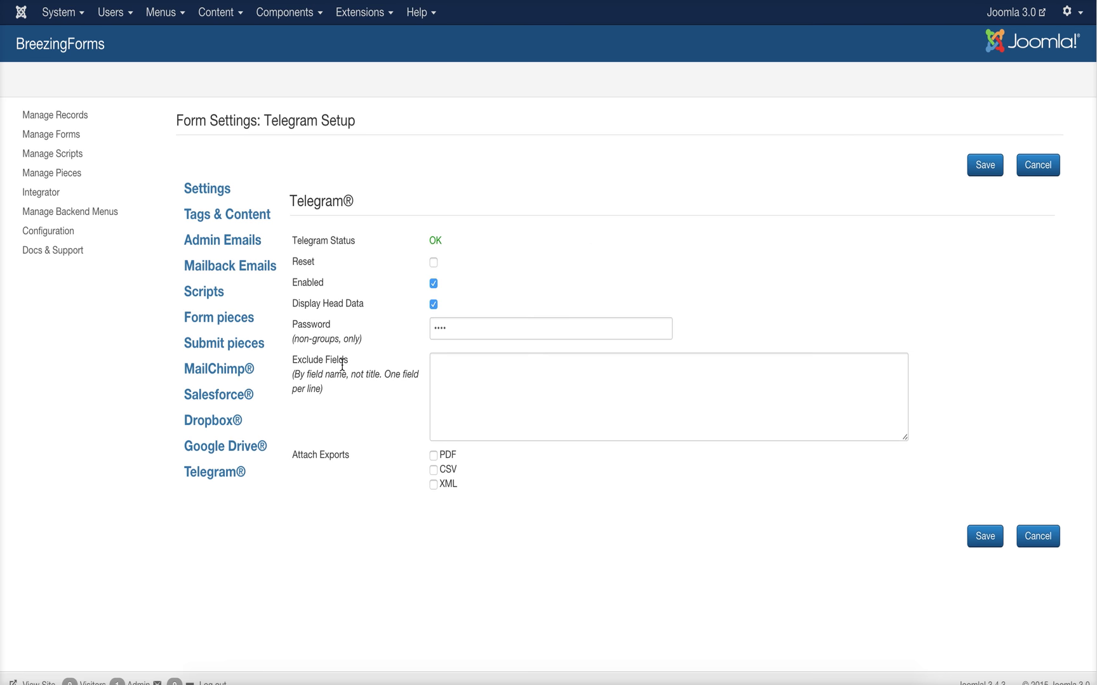
{"action": "left_click", "coordinate": [441, 364]}
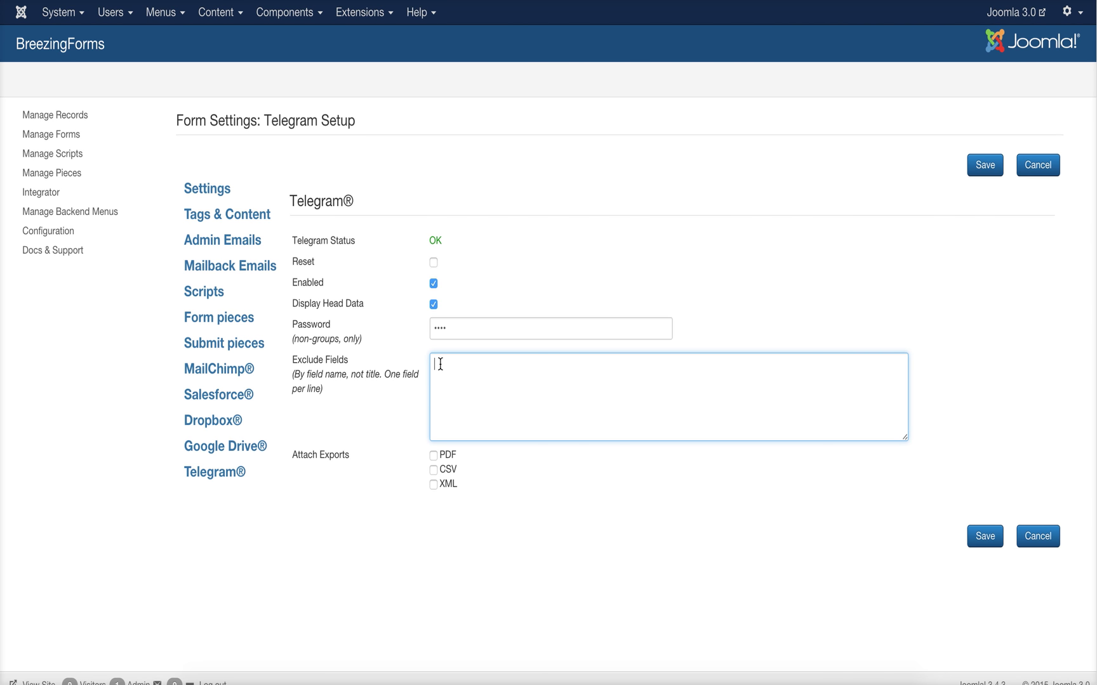
{"action": "type", "text": "firstname"}
{"action": "key", "text": "Return"}
{"action": "key", "text": "ctrl+a"}
{"action": "key", "text": "BackSpace"}
- Tick PDF, CSV and XML under Attach Exports and save the Telegram settings
{"action": "left_click", "coordinate": [433, 456]}
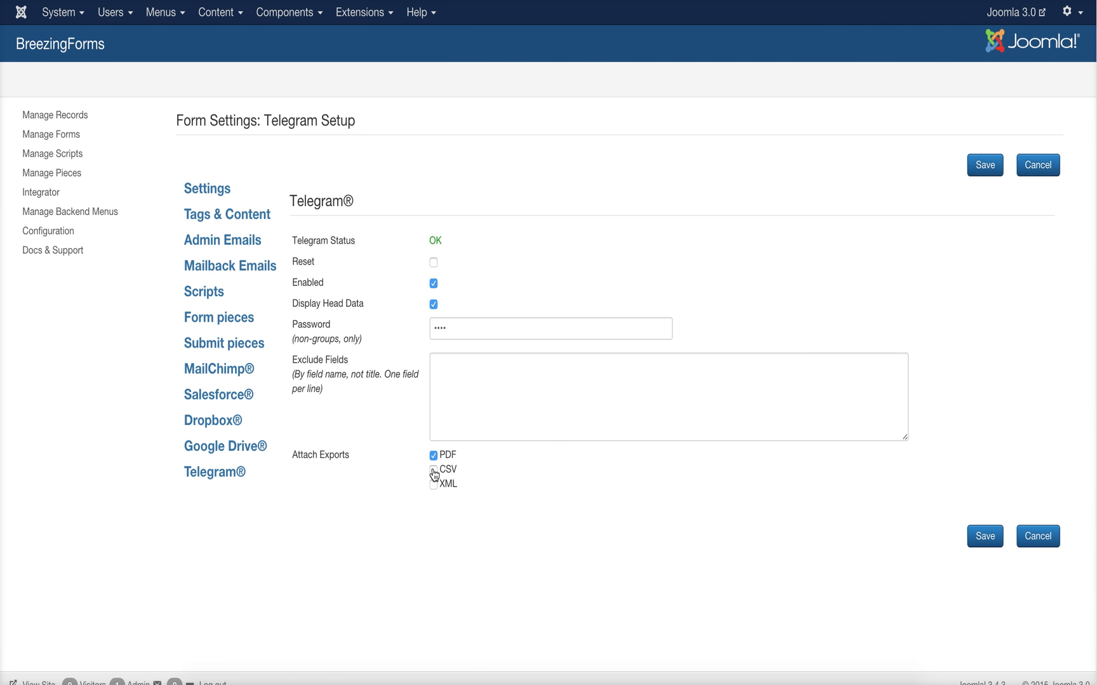
{"action": "left_click", "coordinate": [437, 471]}
{"action": "left_click", "coordinate": [435, 486]}
{"action": "left_click", "coordinate": [983, 168]}
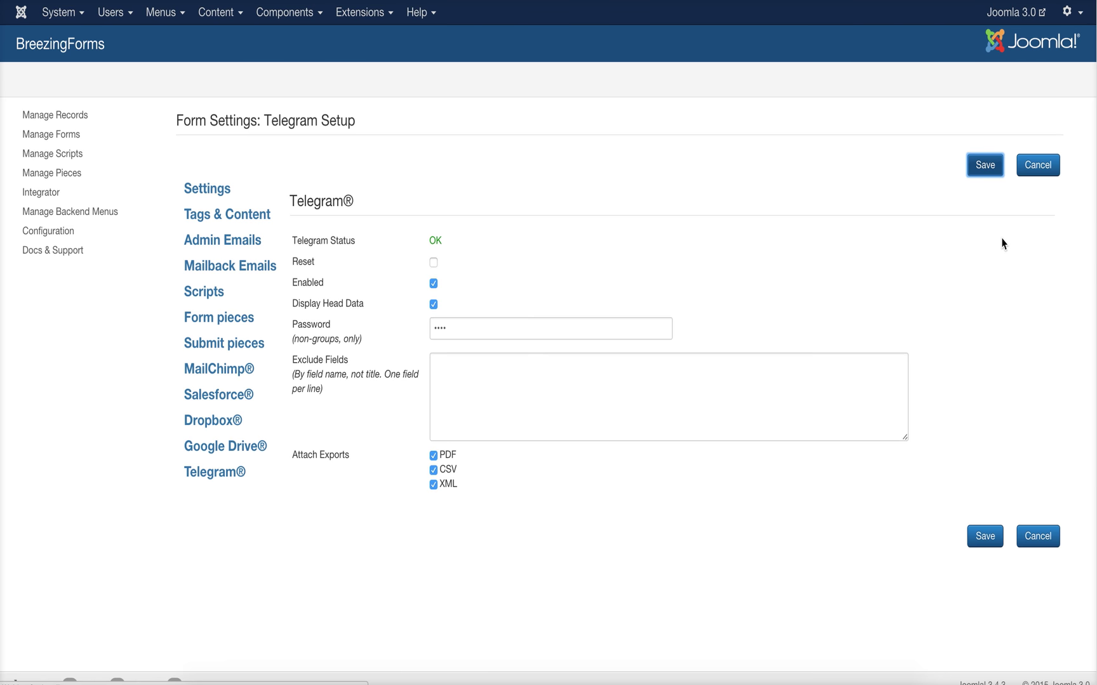
{"action": "left_click", "coordinate": [1038, 170]}
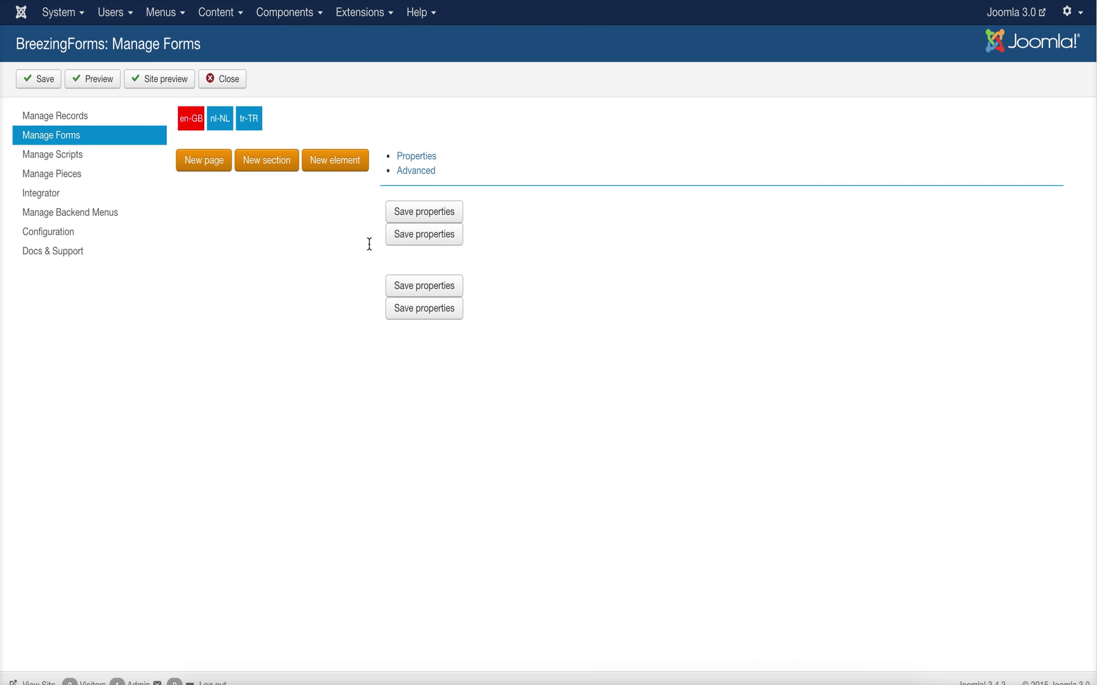
- Submit the preview with 'Hi, thank you. The Pizza was awesome' and the Desktop screenshot attached
{"action": "left_click", "coordinate": [90, 86]}
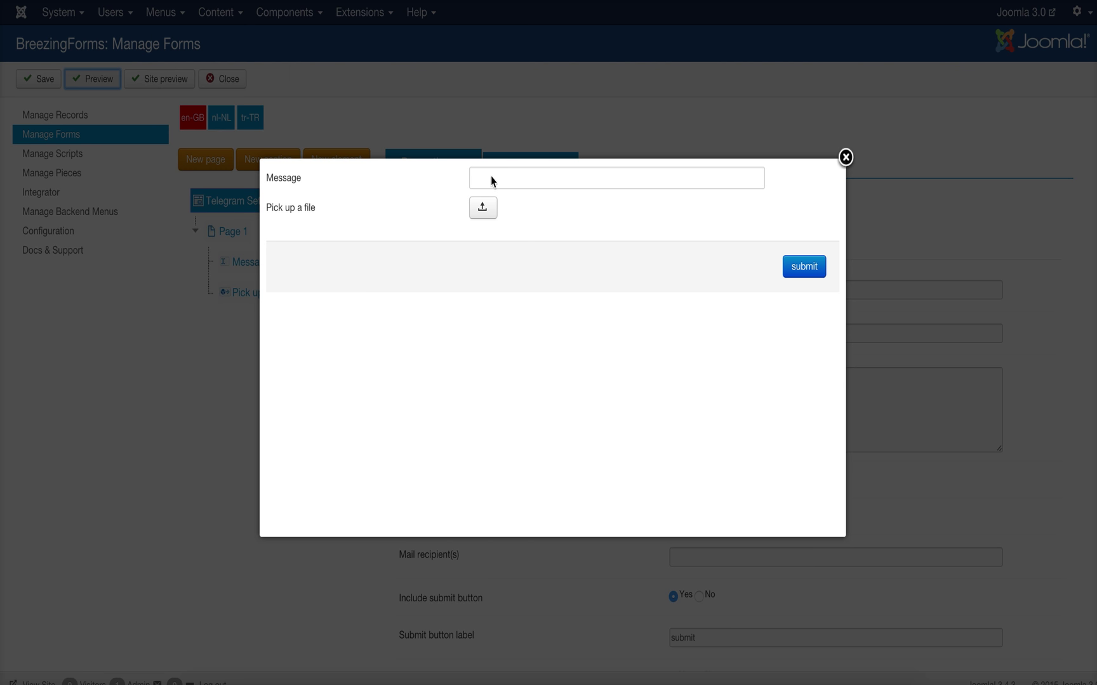
{"action": "type", "text": "Hi, t"}
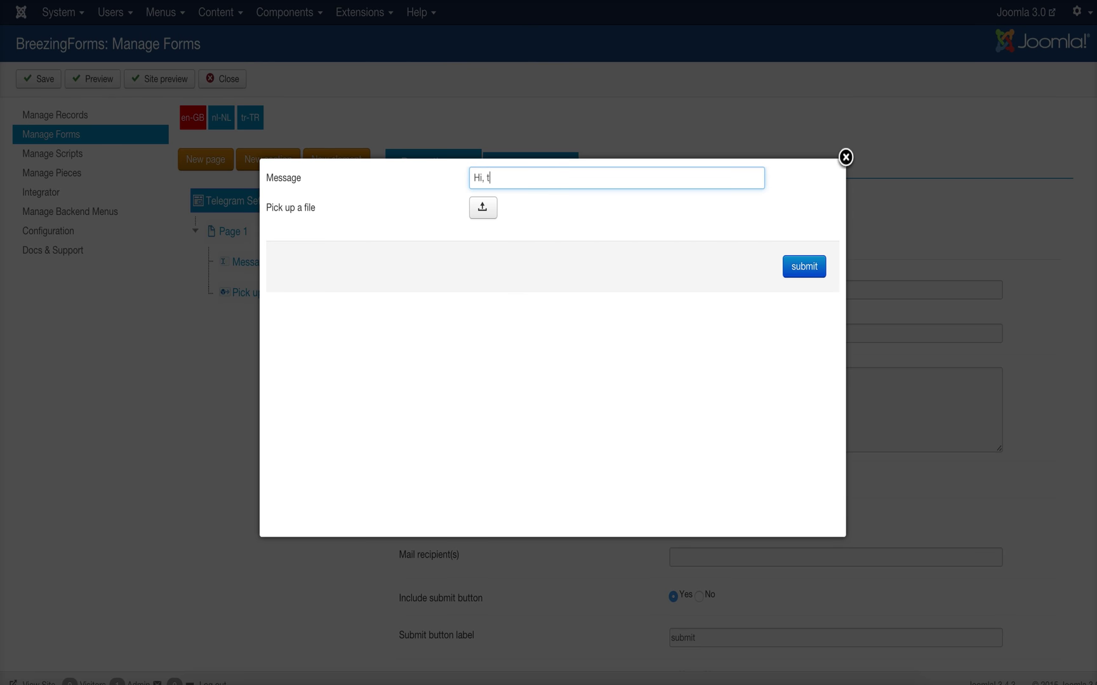
{"action": "type", "text": "hank you. The Pizza was awesome!"}
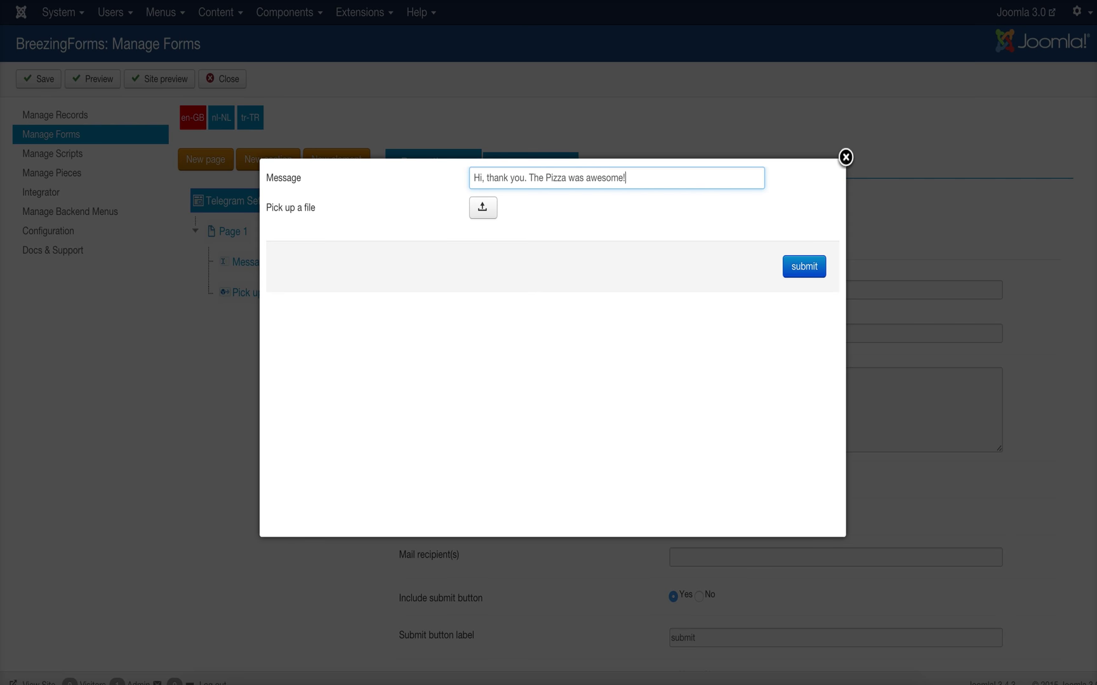
{"action": "left_click", "coordinate": [492, 204]}
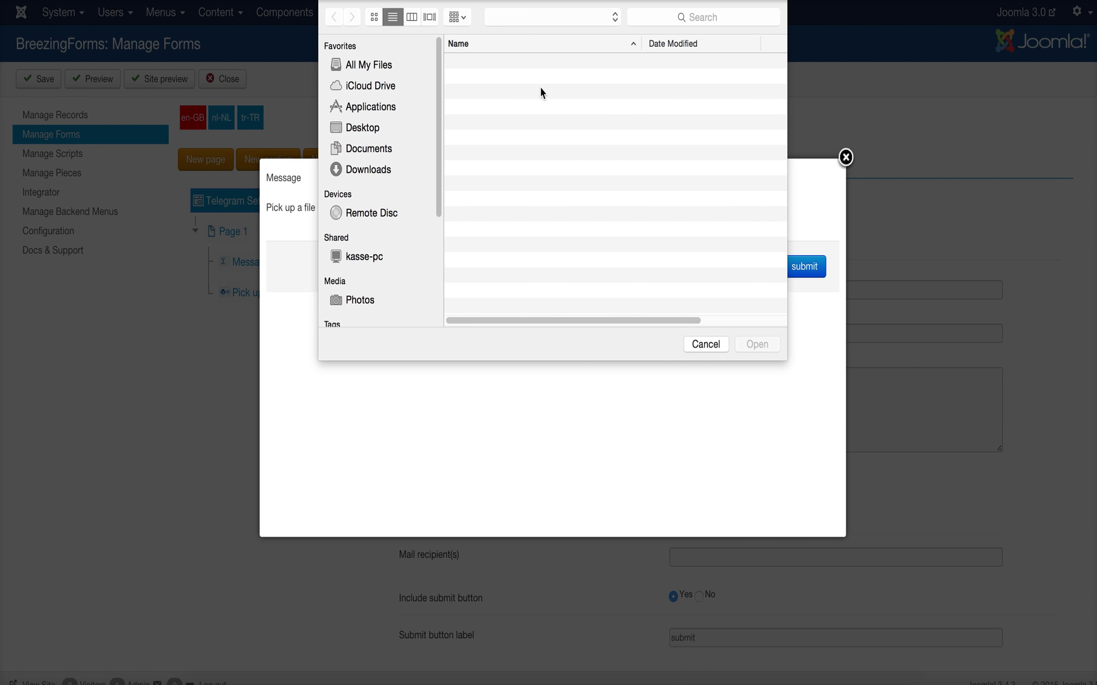
{"action": "double_click", "coordinate": [554, 156]}
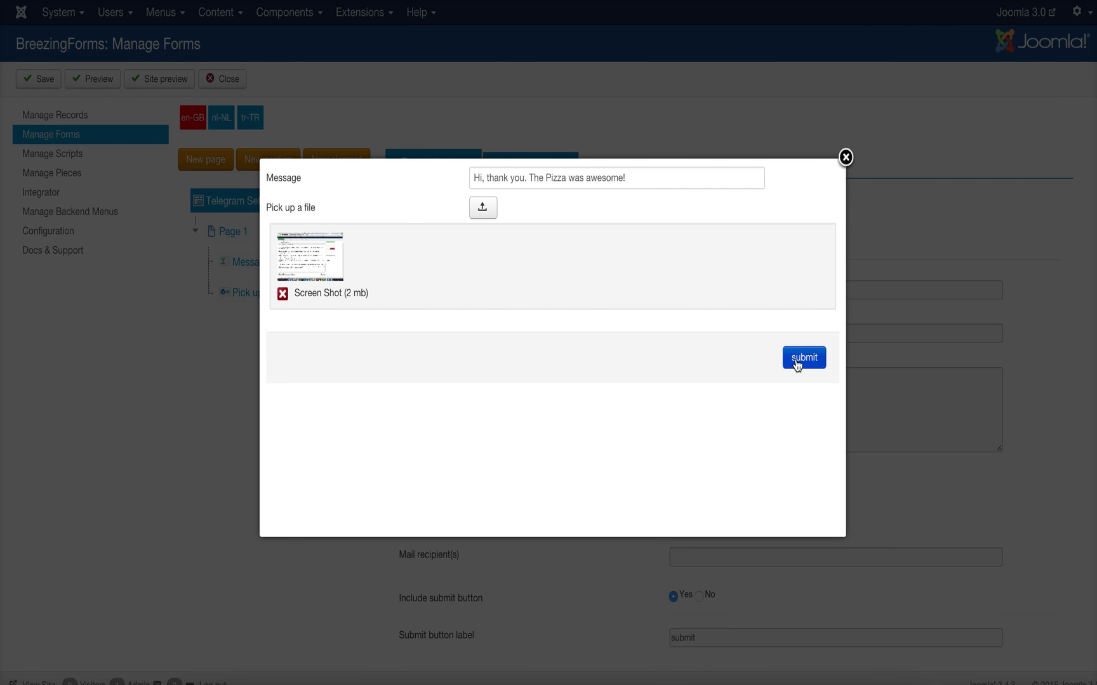
{"action": "left_click", "coordinate": [797, 364]}
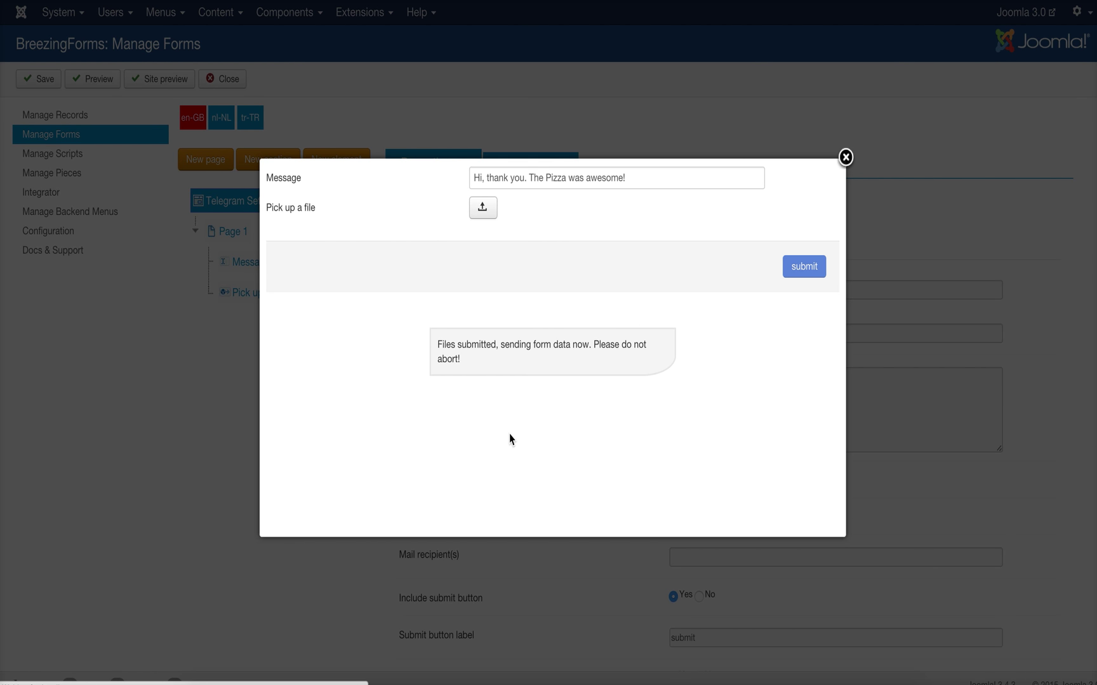
{"action": "left_click", "coordinate": [802, 676]}
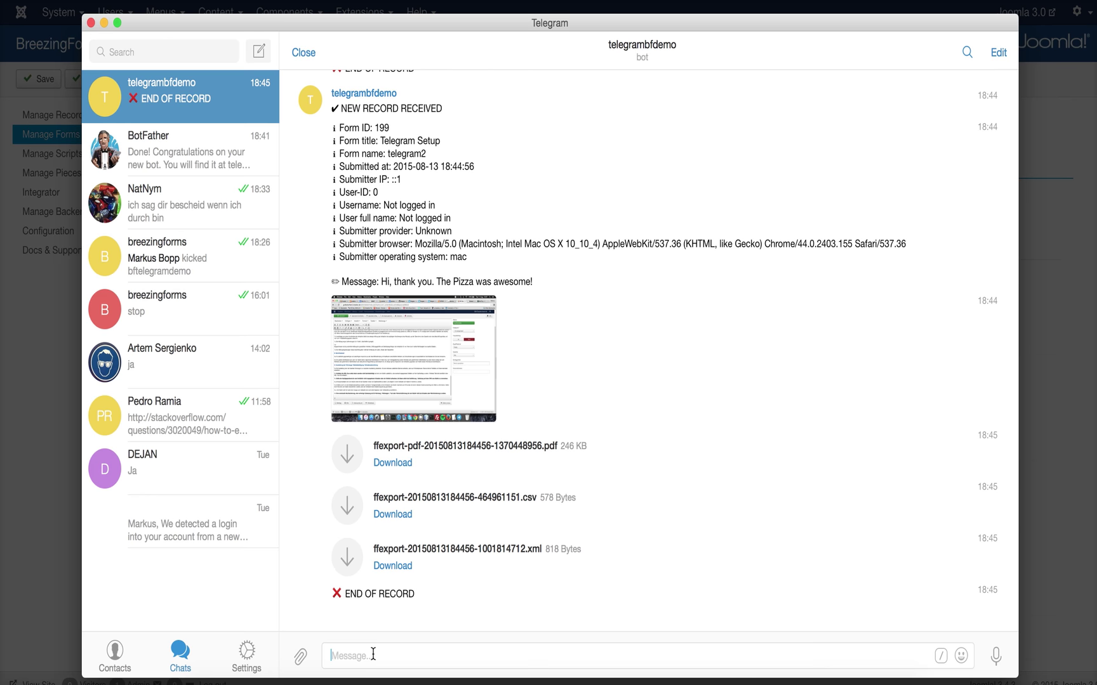
- Send a stop message to the telegrambfdemo bot chat
{"action": "type", "text": "stop"}
{"action": "key", "text": "Return"}
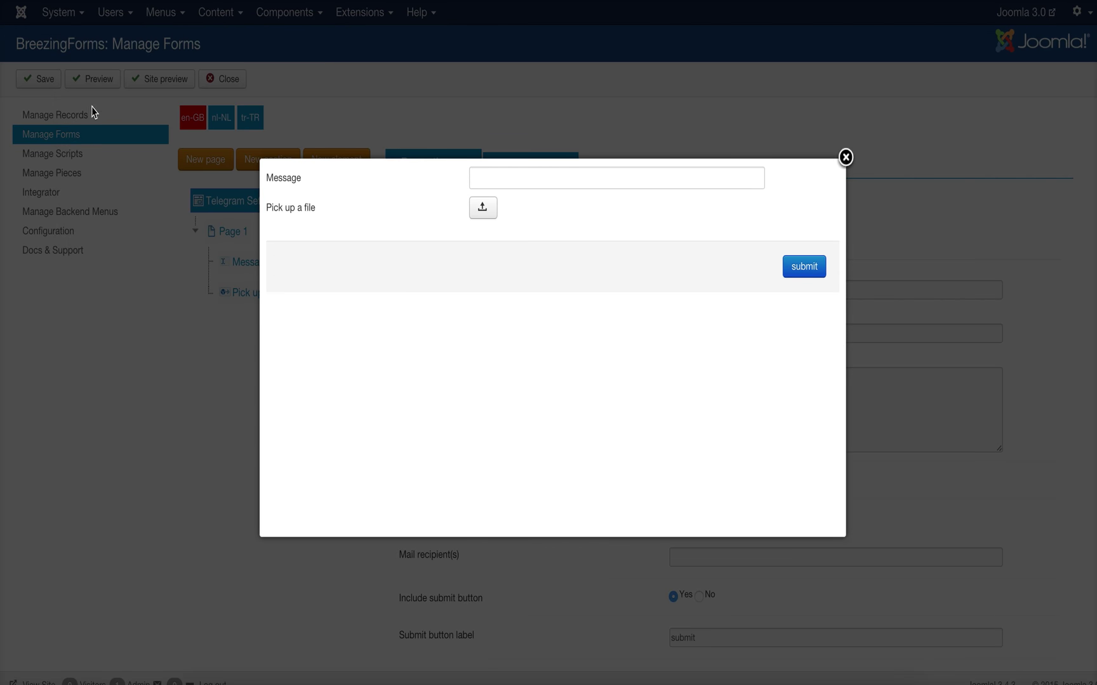
- Reopen the form preview, enter test text 'asdasdasdasd' in Message, then return to Telegram
{"action": "left_click", "coordinate": [134, 140]}
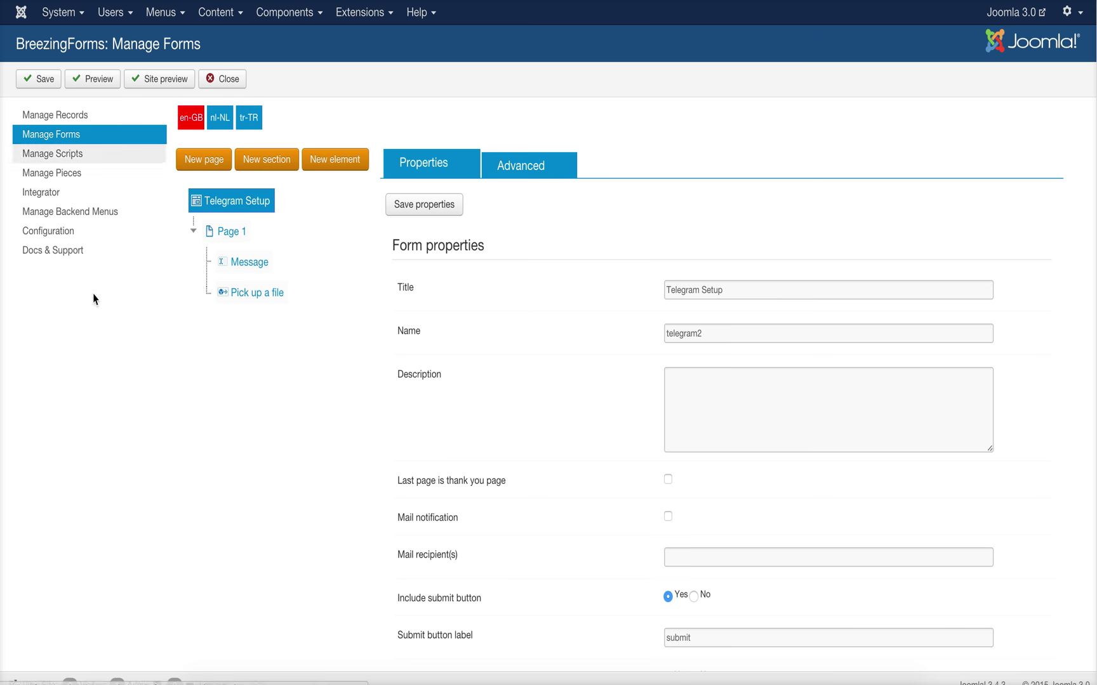
{"action": "left_click", "coordinate": [95, 79]}
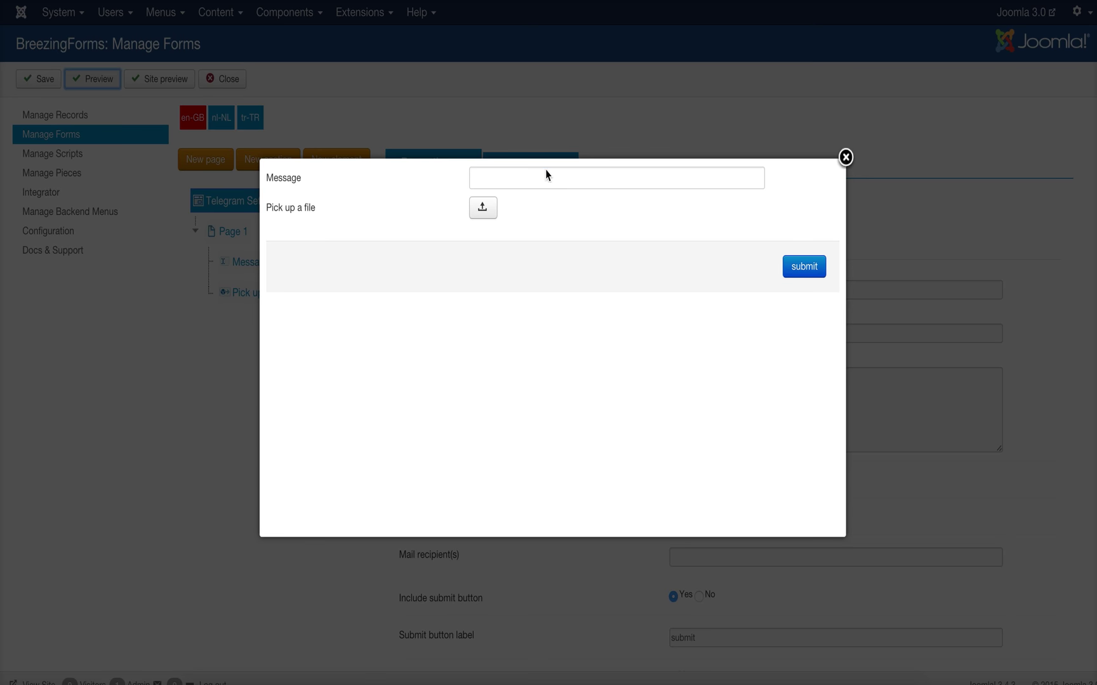
{"action": "left_click", "coordinate": [545, 172]}
{"action": "type", "text": "asdas"}
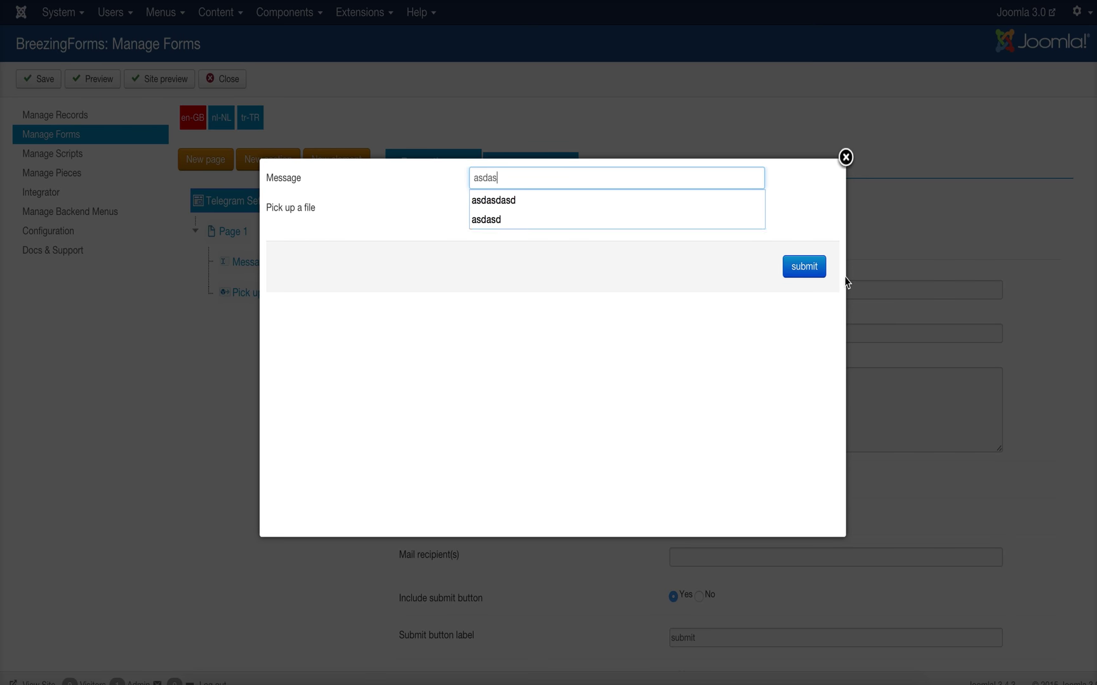
{"action": "type", "text": "dasdasd"}
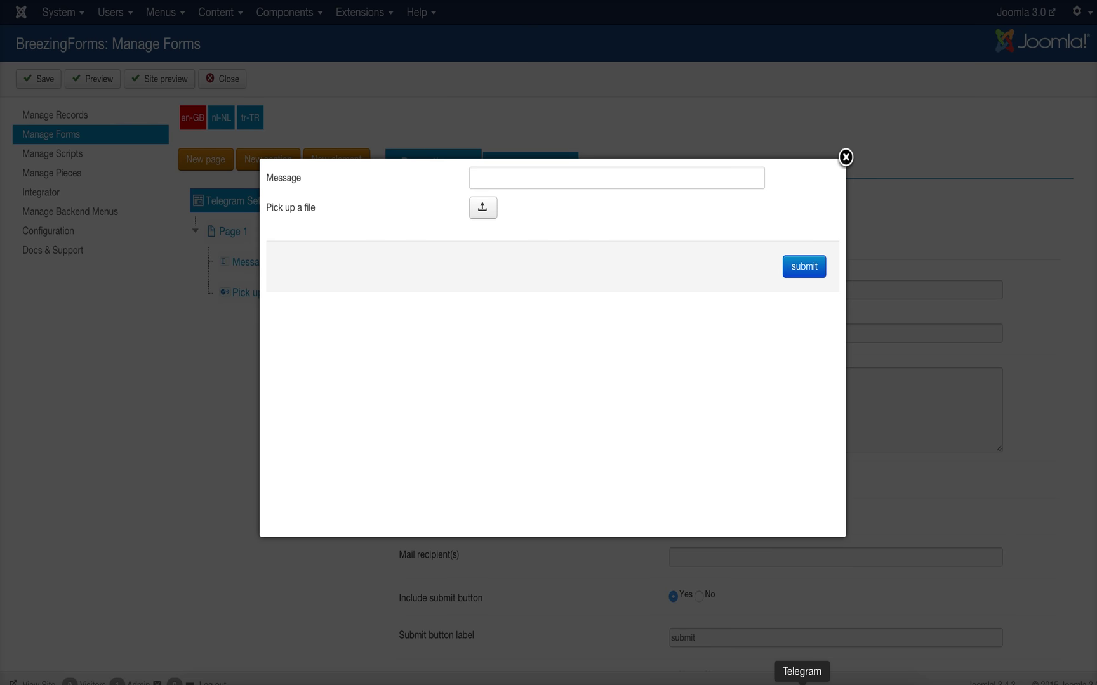
{"action": "left_click", "coordinate": [801, 683]}
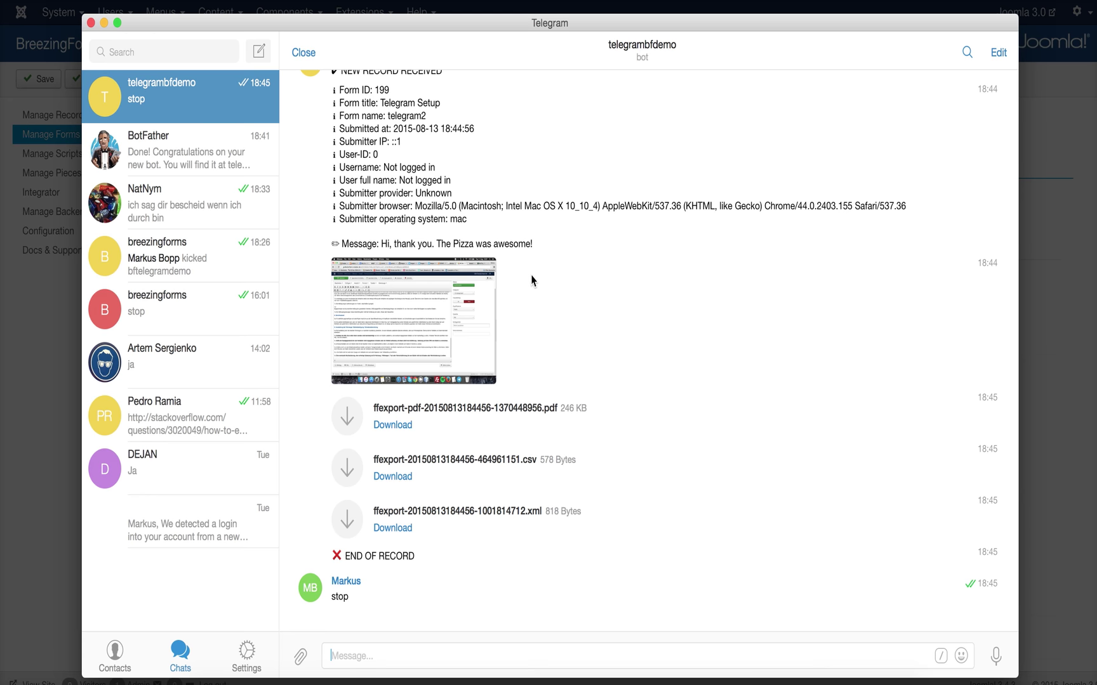
- Show the telegrambfdemo bot's profile, view Add To Group, then go back to its Info page
{"action": "scroll", "coordinate": [562, 416], "scroll_direction": "up", "scroll_amount": 1}
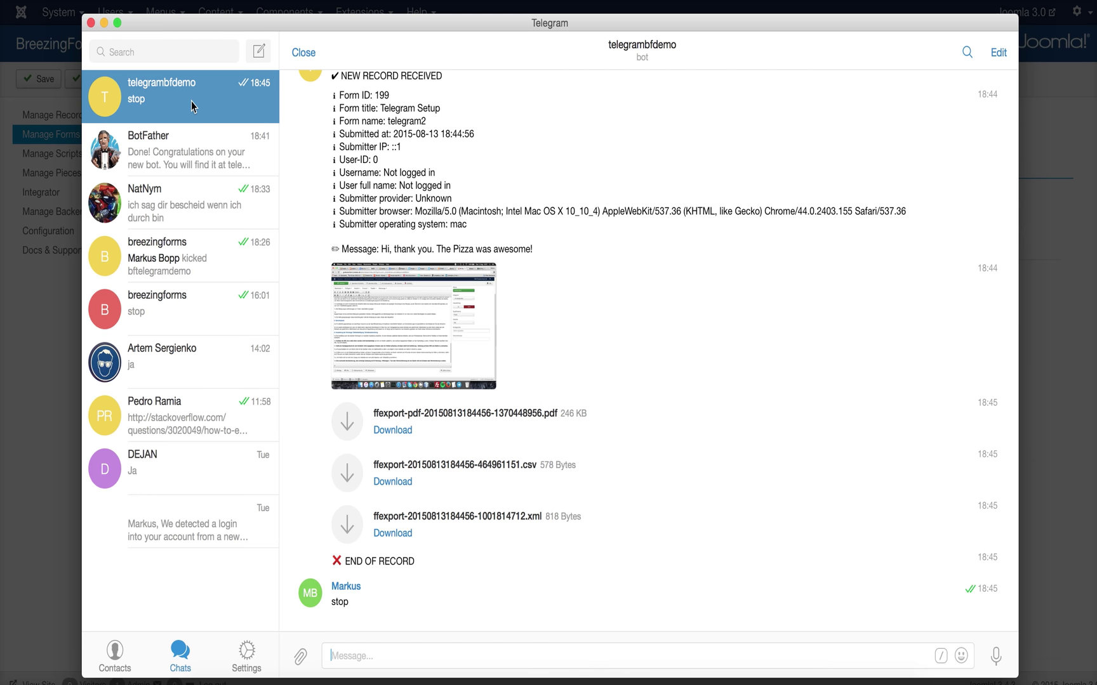
{"action": "right_click", "coordinate": [191, 101]}
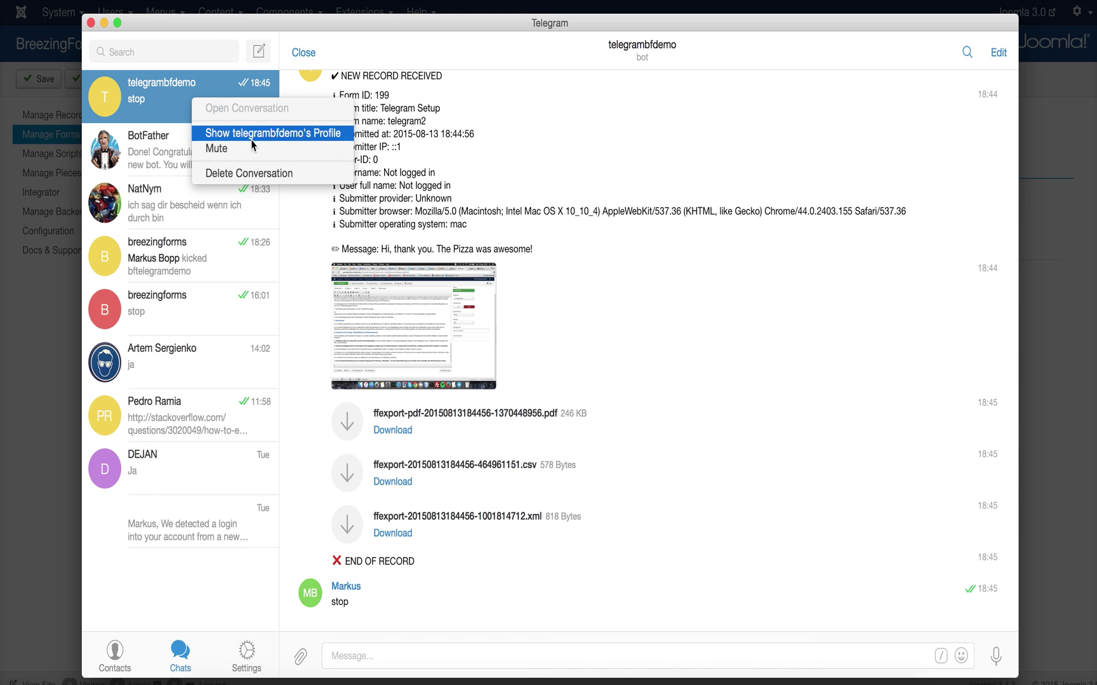
{"action": "left_click", "coordinate": [251, 136]}
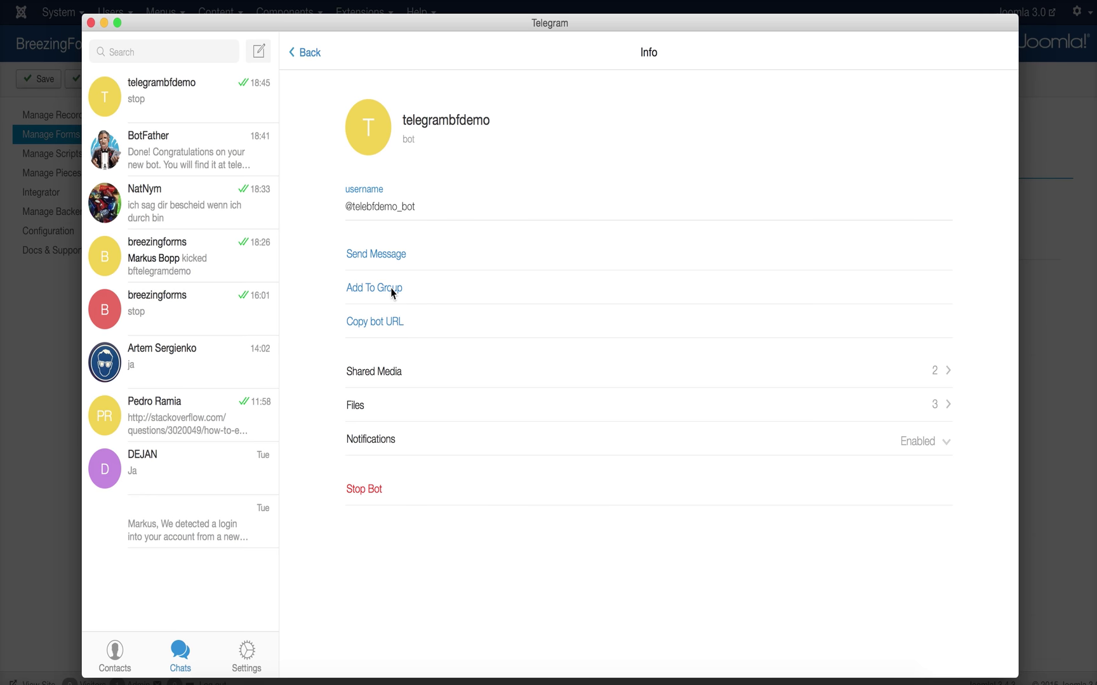
{"action": "left_click", "coordinate": [391, 289]}
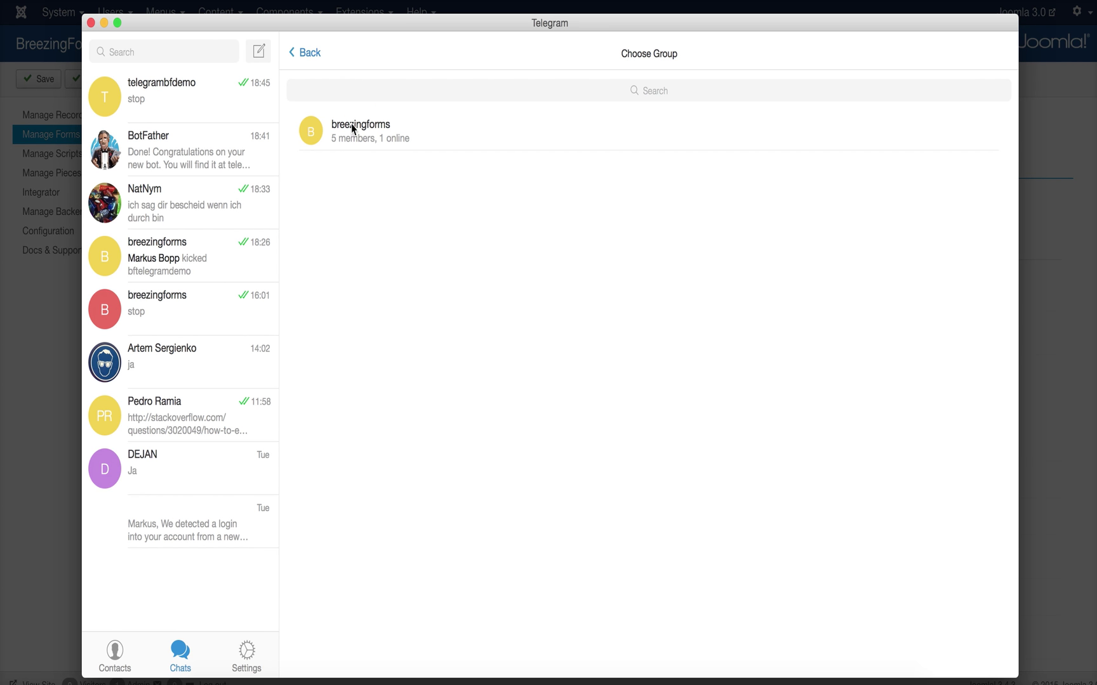
{"action": "left_click", "coordinate": [305, 56]}
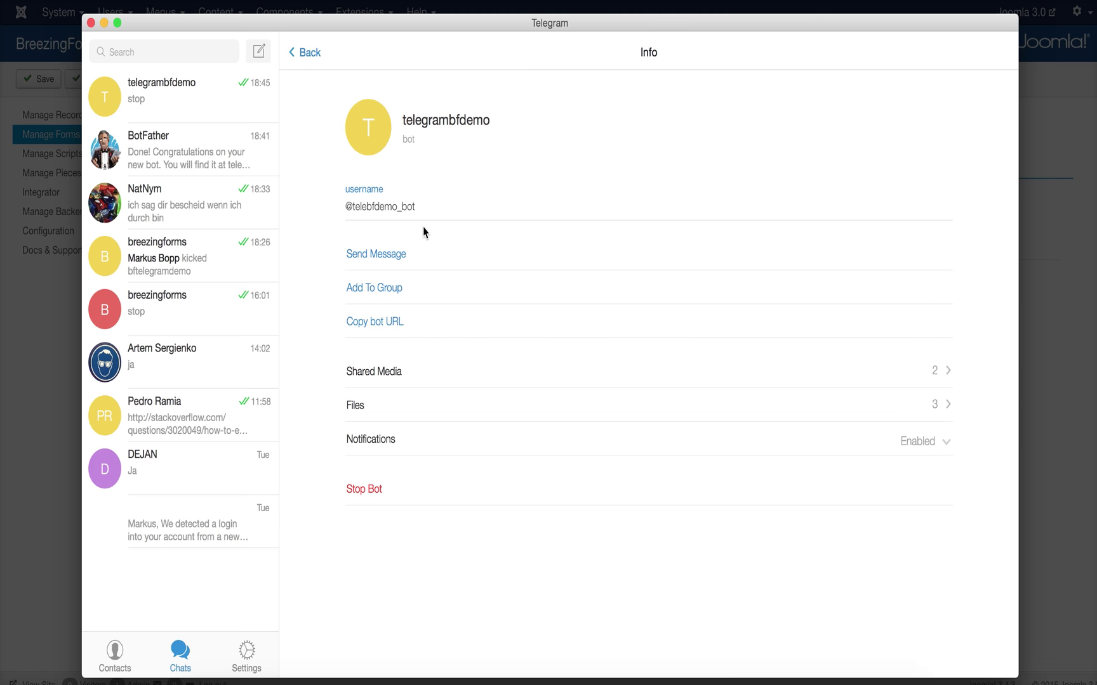